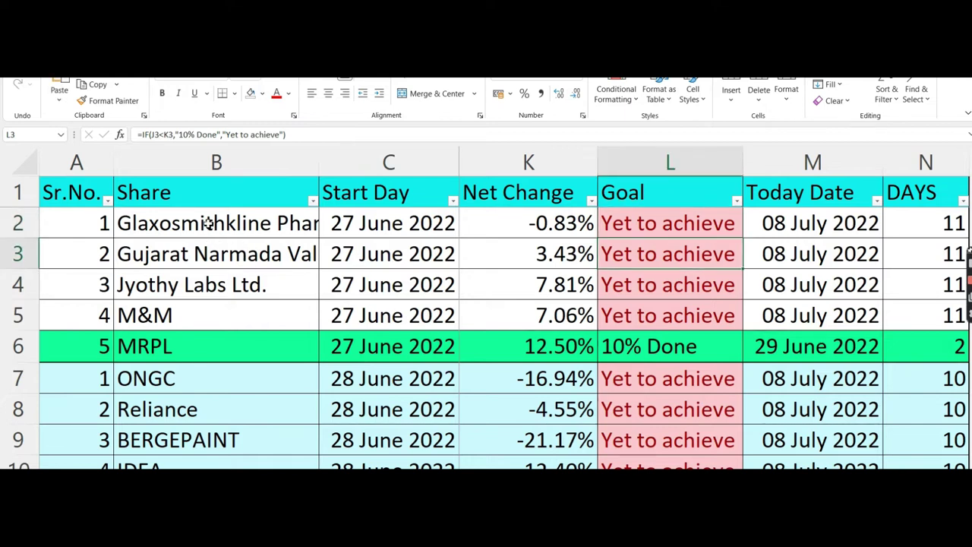
Review the DAYS column from the first share down to the 07 July 2022 entries
click(834, 234)
click(940, 228)
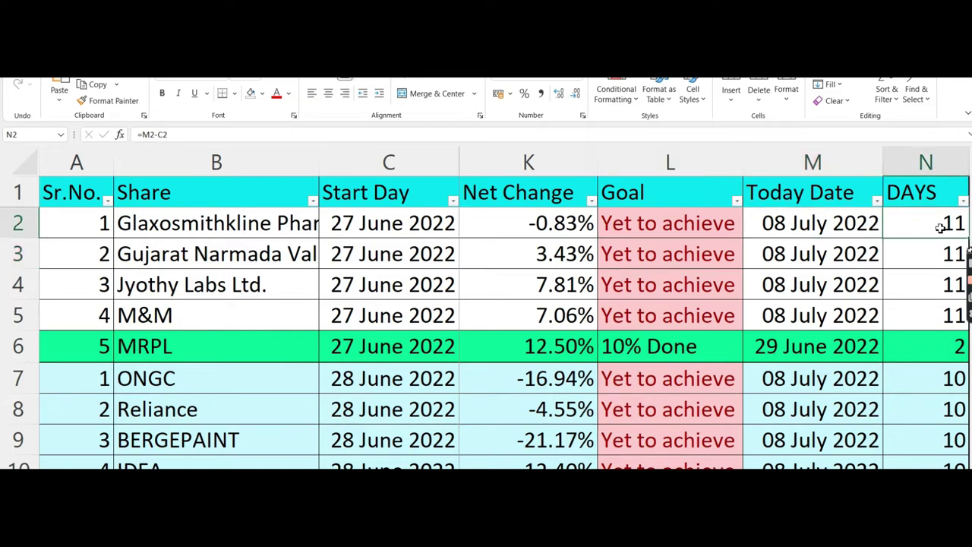
key(Down)
key(Down)
key(Down)
key(Down)
key(Down)
key(Down)
key(Down)
key(Down)
key(Down)
key(Down)
key(Down)
key(Down)
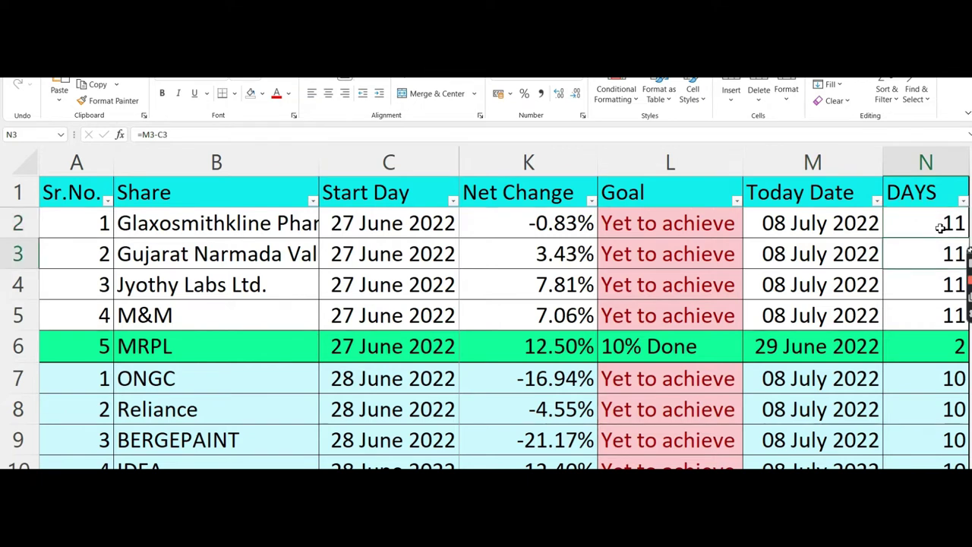
key(Down)
key(Down)
key(Down)
key(Down)
key(Down)
key(Down)
key(Down)
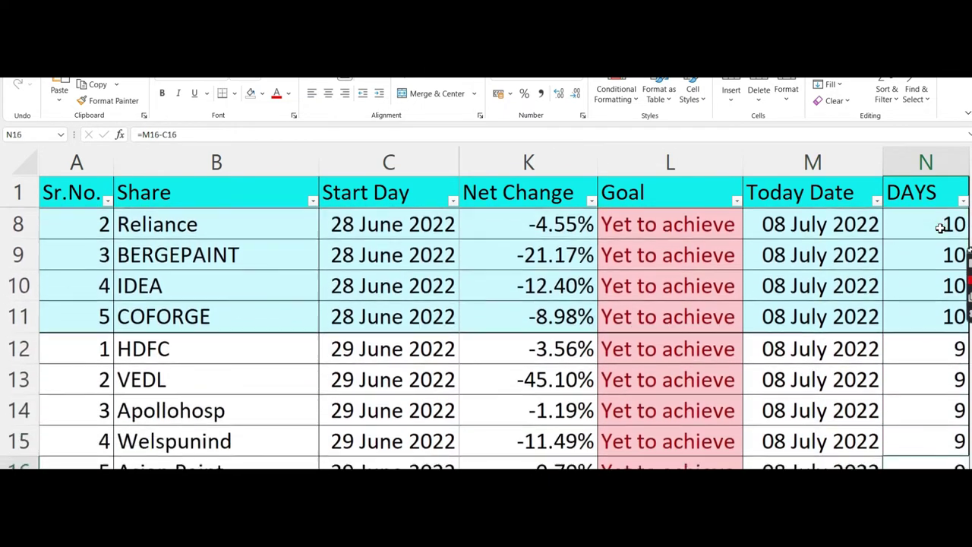
key(Down)
key(Down)
key(Down)
key(Down)
key(Down)
key(Down)
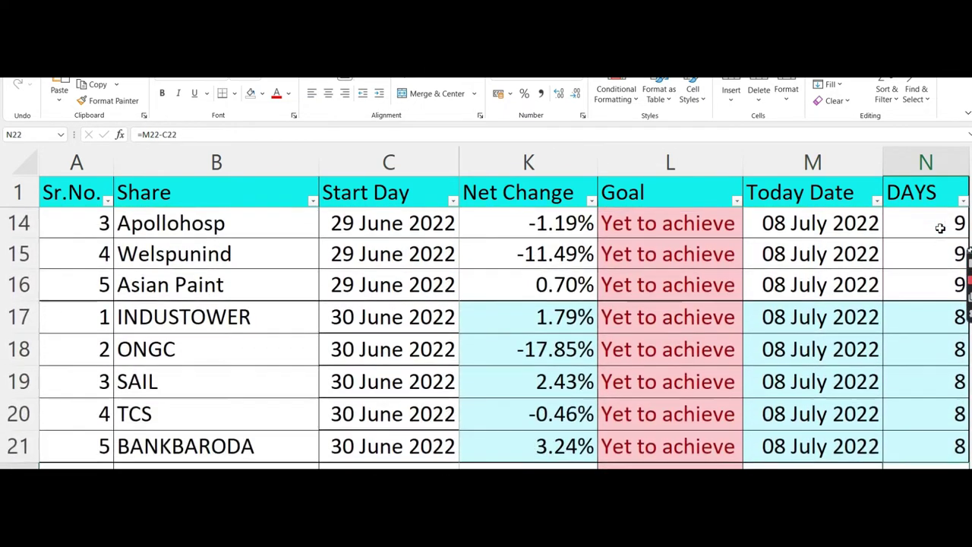
key(Down)
key(Down)
key(Down)
key(Down)
key(Down)
key(Down)
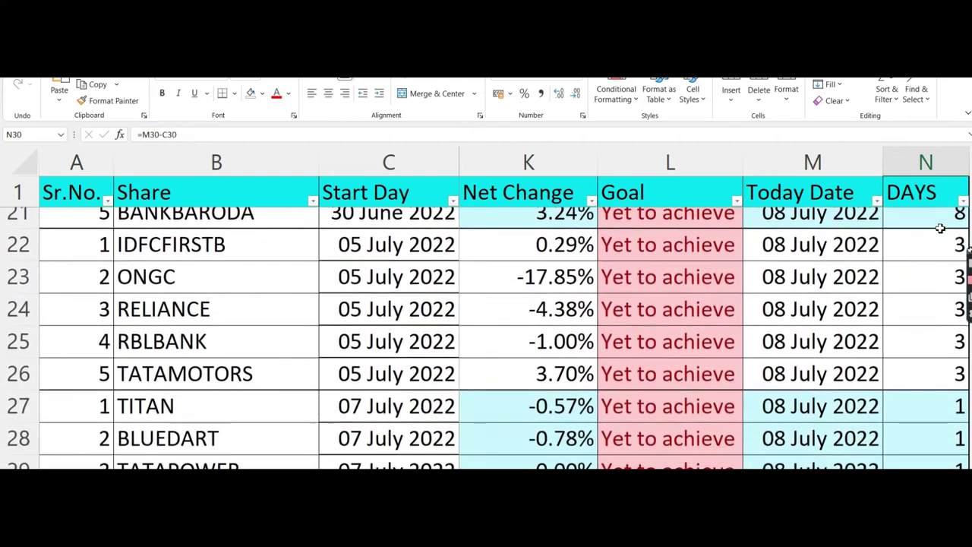
key(Up)
key(Up)
key(Up)
key(Up)
key(Up)
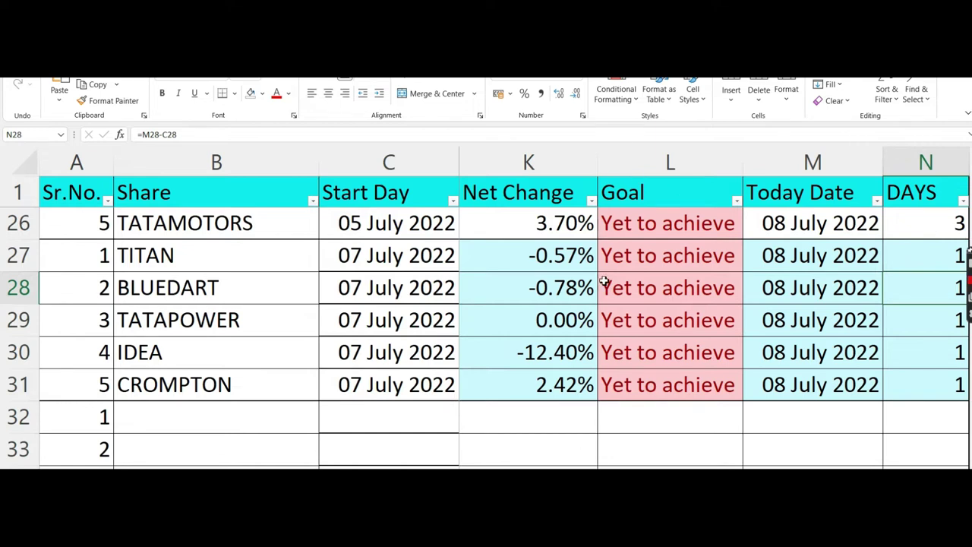
Review the 05 July and 07 July 2022 share rows across the investment, average price and quantity columns back to Sr.No
click(580, 289)
key(Left)
key(Left)
key(Left)
key(Left)
key(Left)
key(Left)
key(Left)
key(Left)
key(Left)
key(Left)
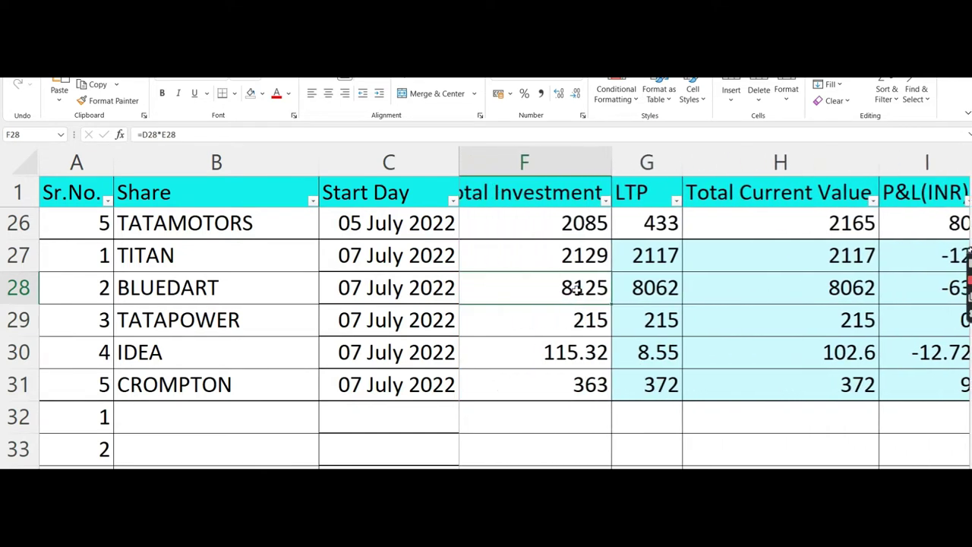
key(Up)
key(Up)
key(Up)
key(Up)
key(Up)
key(Up)
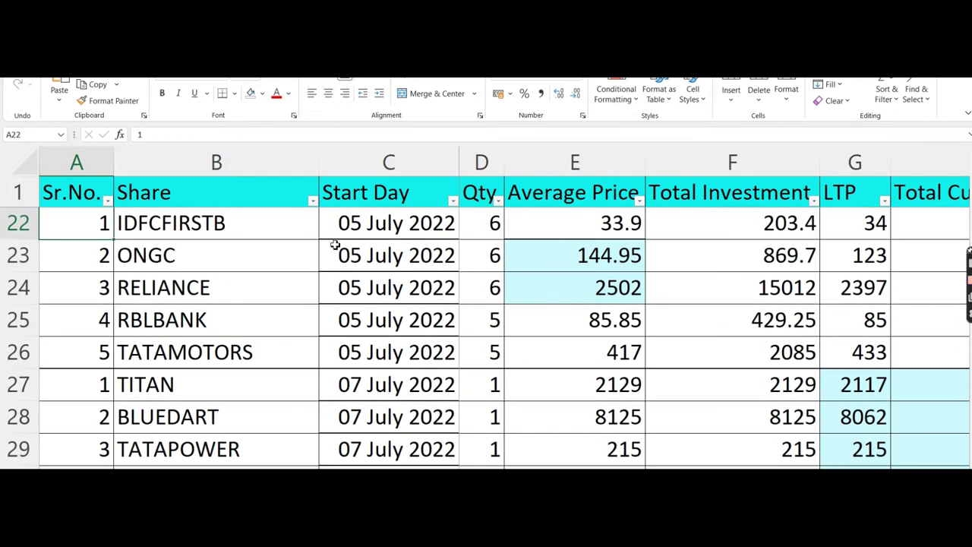
Go through the tracker's column headers one by one, from Share to Net Change
click(211, 200)
key(Right)
key(Right)
key(Right)
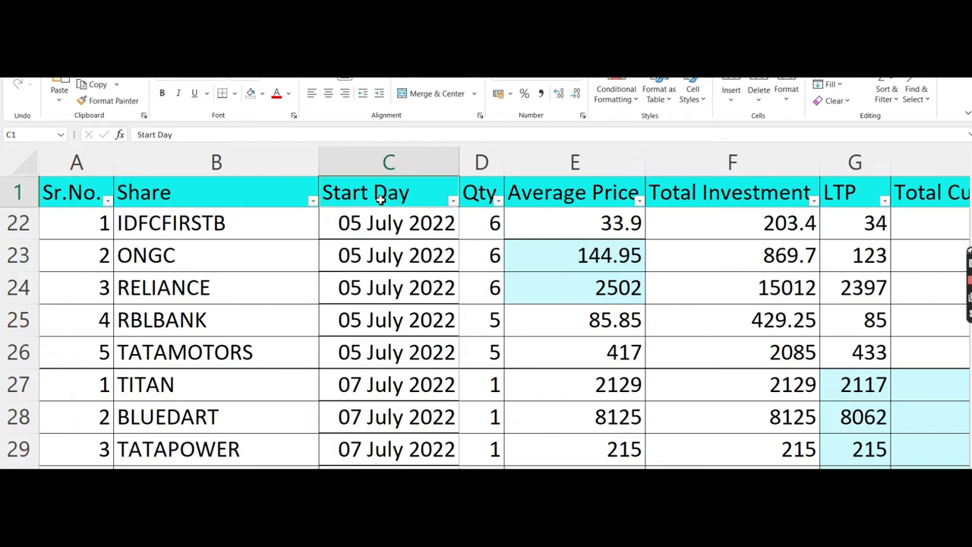
key(Right)
key(Right)
key(Right)
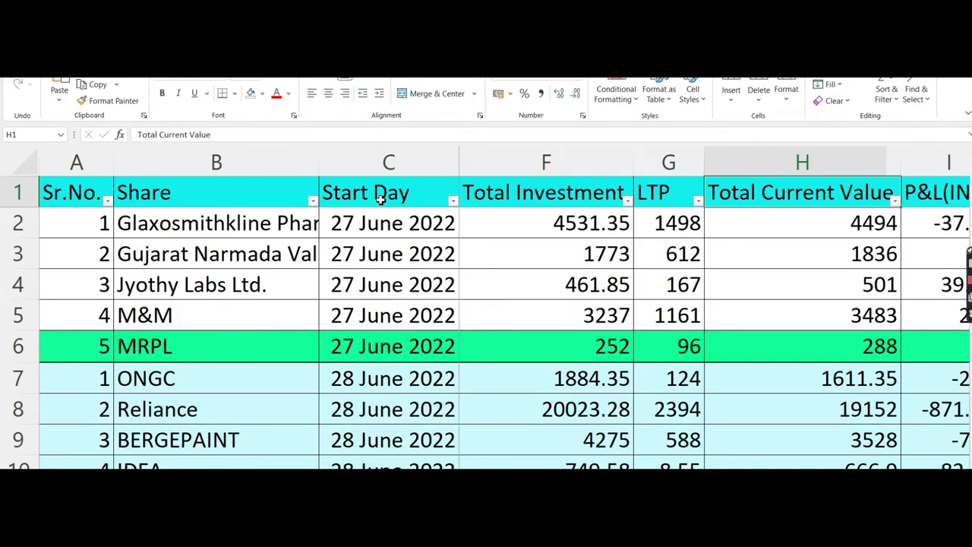
key(Left)
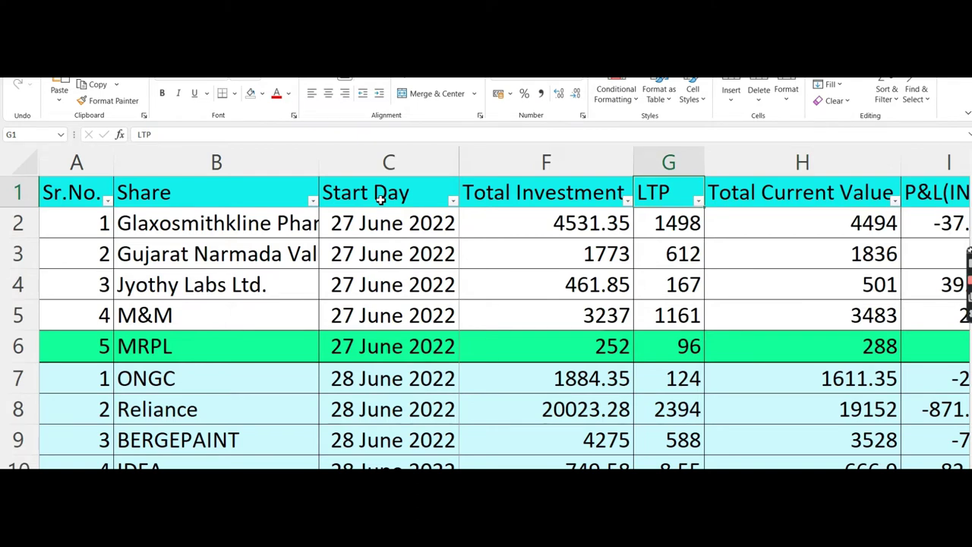
key(Right)
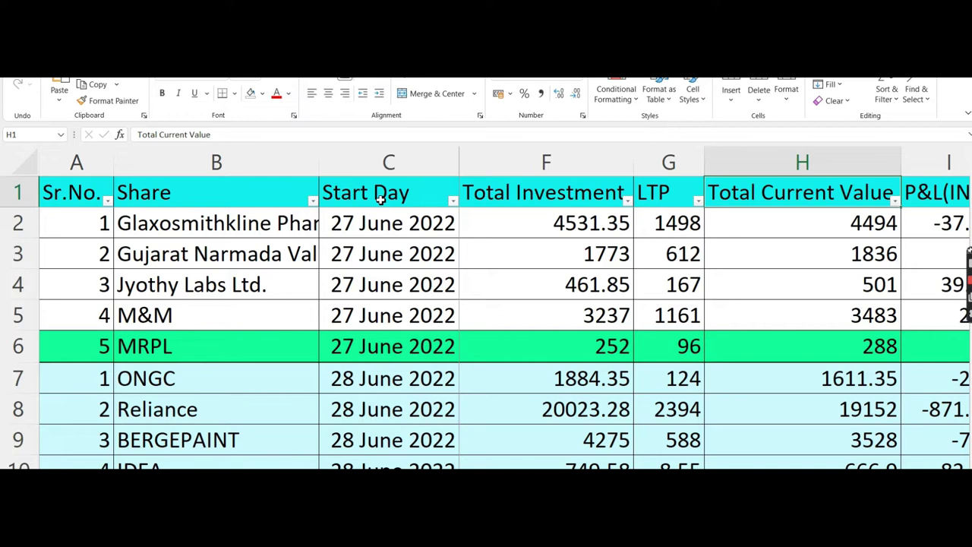
key(Right)
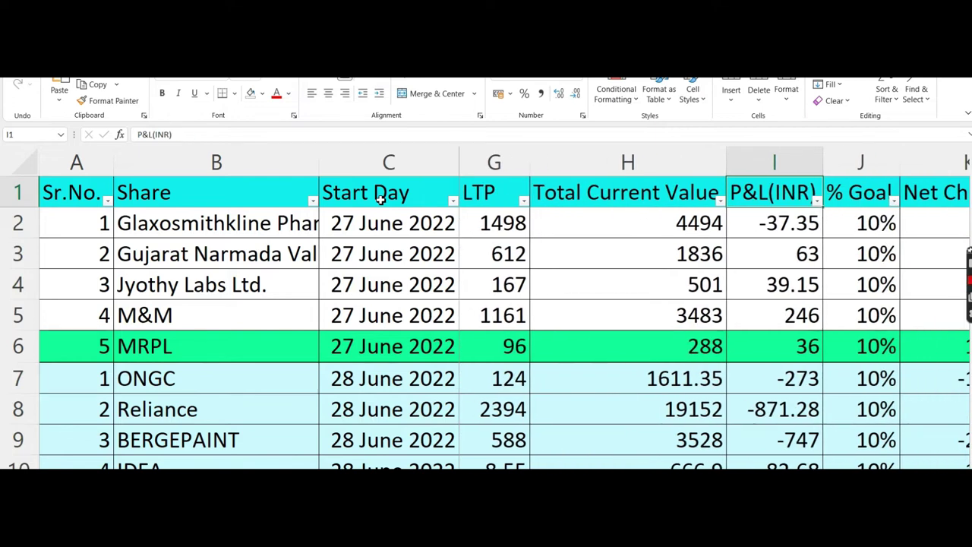
key(Right)
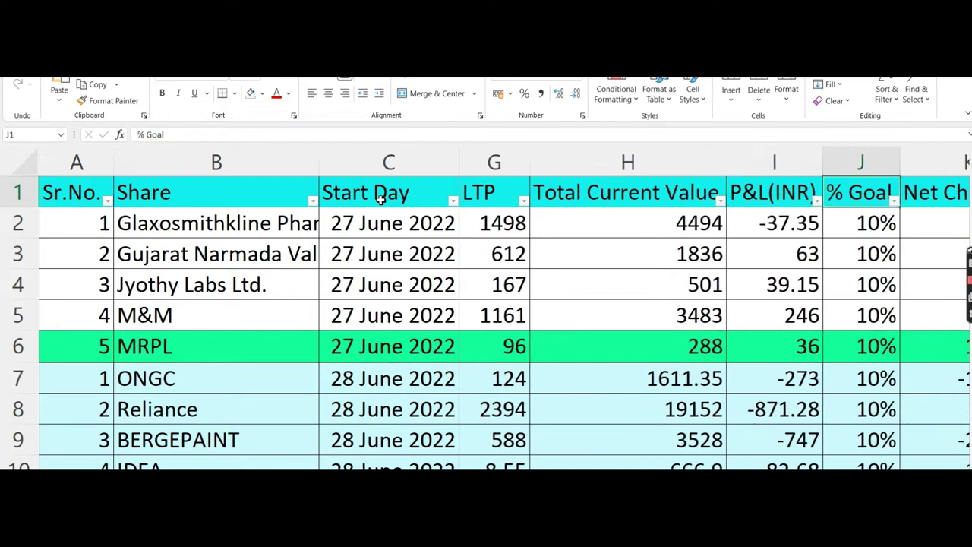
key(Right)
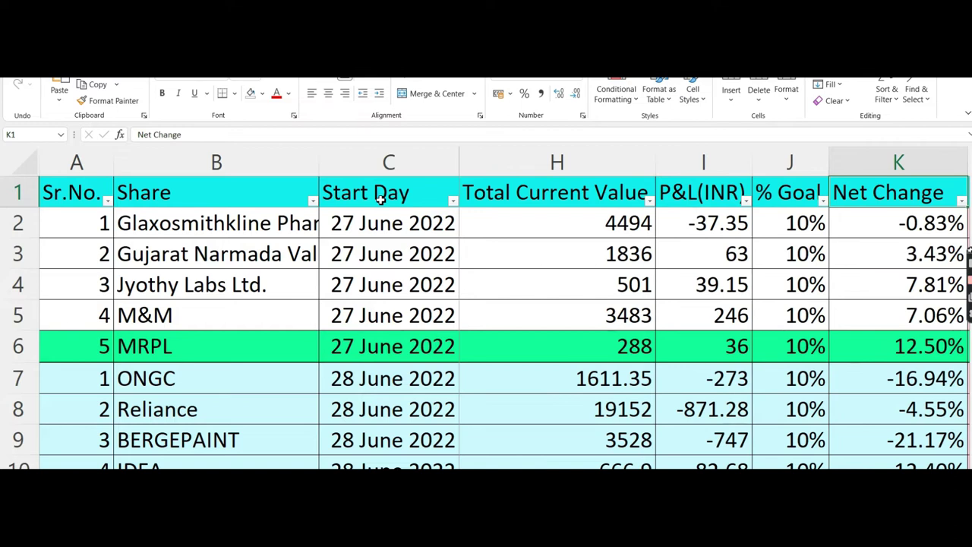
Examine the Net Change and Goal formulas in the first share's row
key(Right)
key(Left)
key(Down)
key(Down)
key(Up)
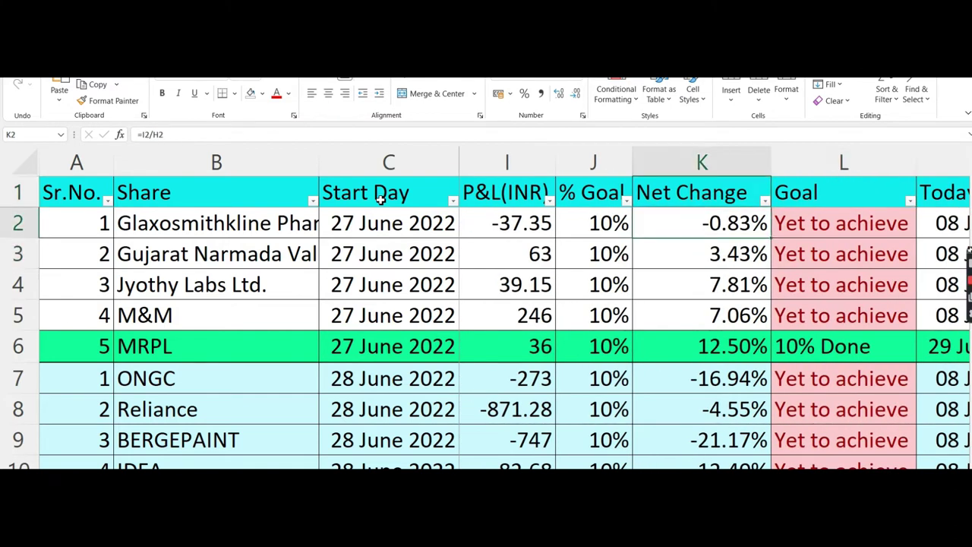
key(Right)
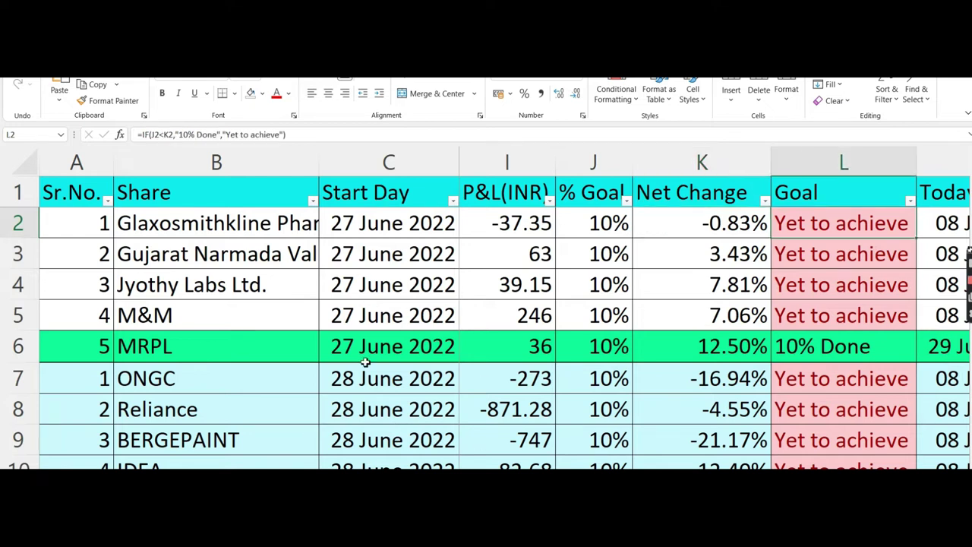
Examine the green MRPL row's net change, goal status, start and end dates, and number of days
click(714, 356)
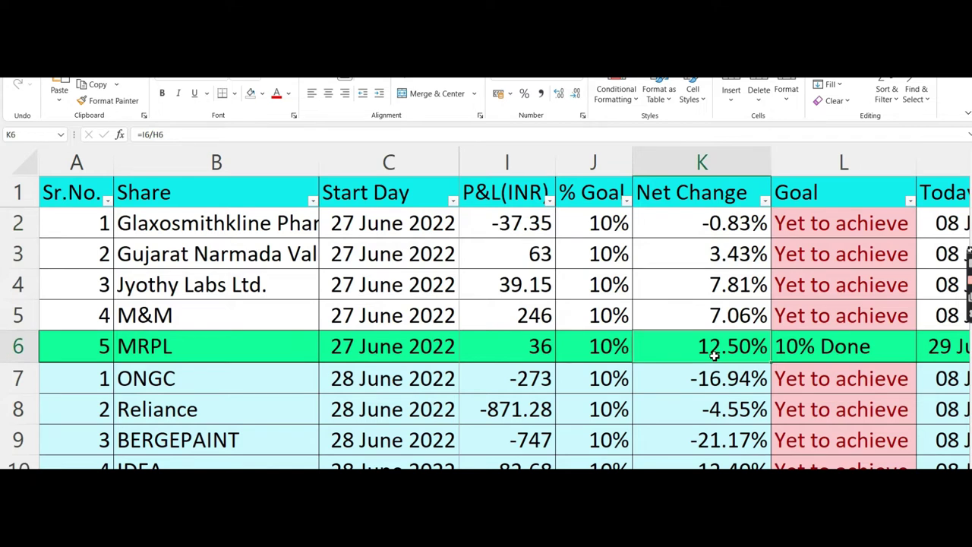
key(Right)
key(Right)
key(Right)
key(Right)
key(Left)
key(Left)
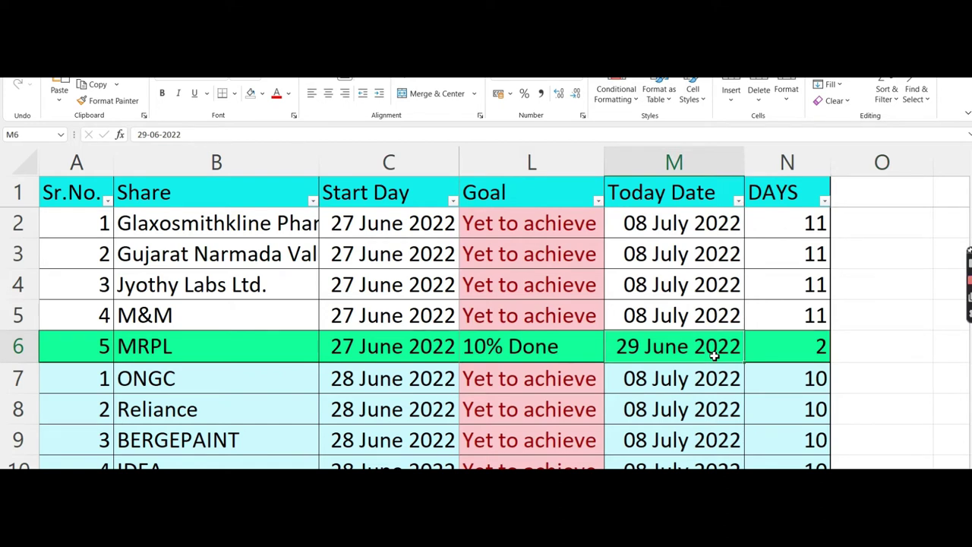
key(Left)
key(Left)
key(Left)
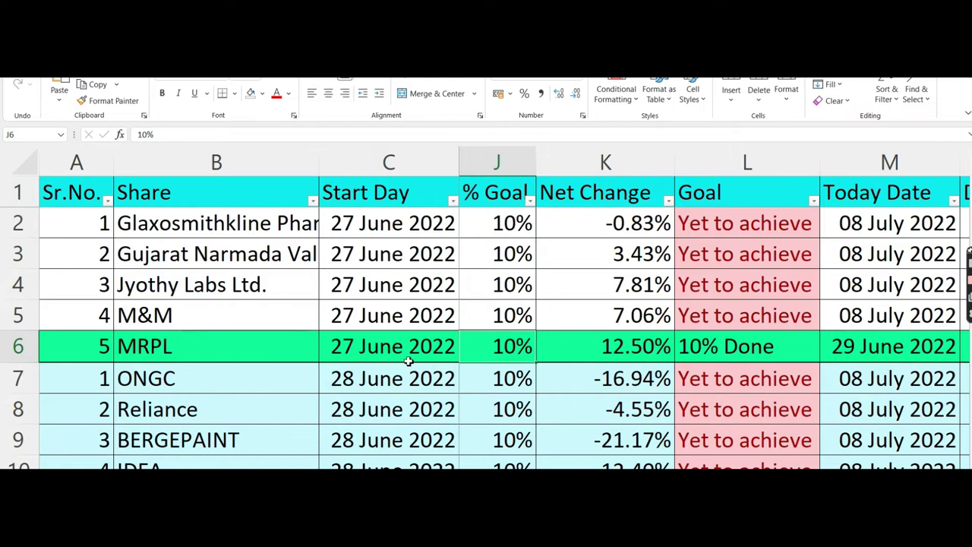
click(408, 360)
click(934, 349)
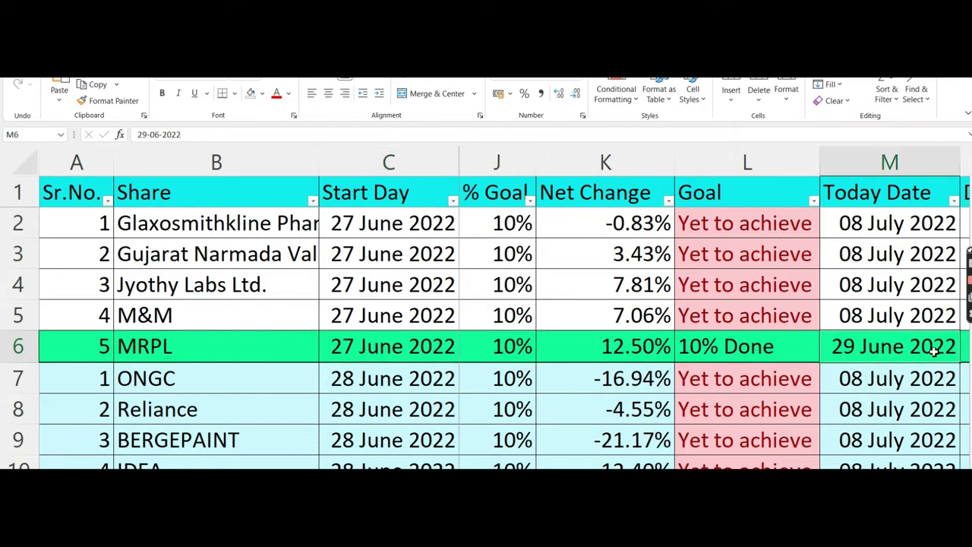
scroll(934, 350, right, 2)
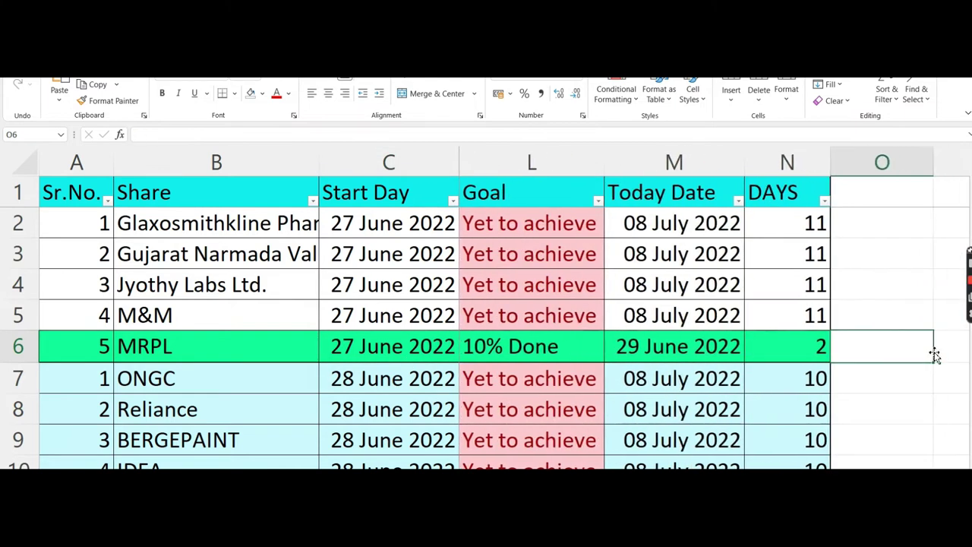
Check the Today Date formula in the rows above MRPL, up to the first share
key(Up)
key(Up)
key(Up)
key(Up)
key(Down)
key(Down)
key(Up)
key(Up)
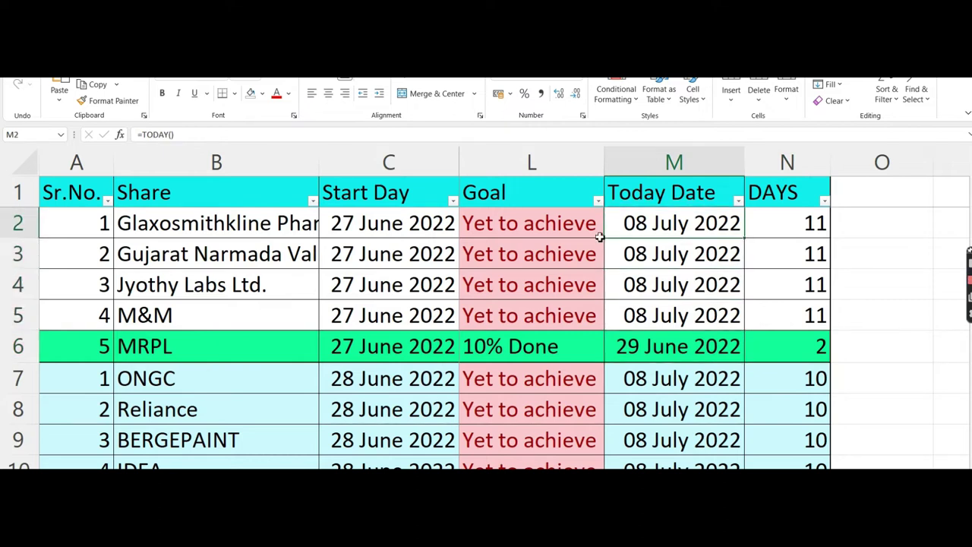
View the Start Day filter options, then look over the Jyothy Labs row from Total Current Value to Goal
click(453, 200)
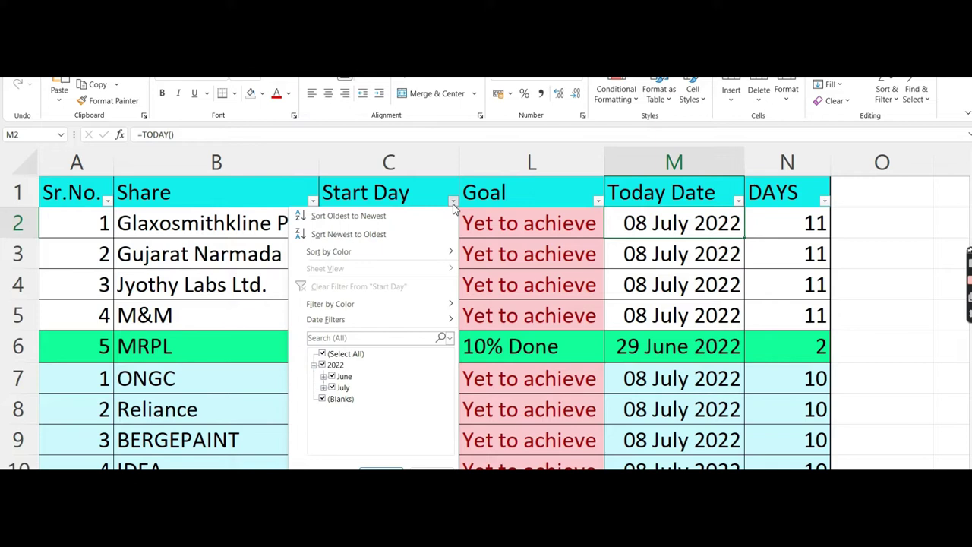
click(595, 208)
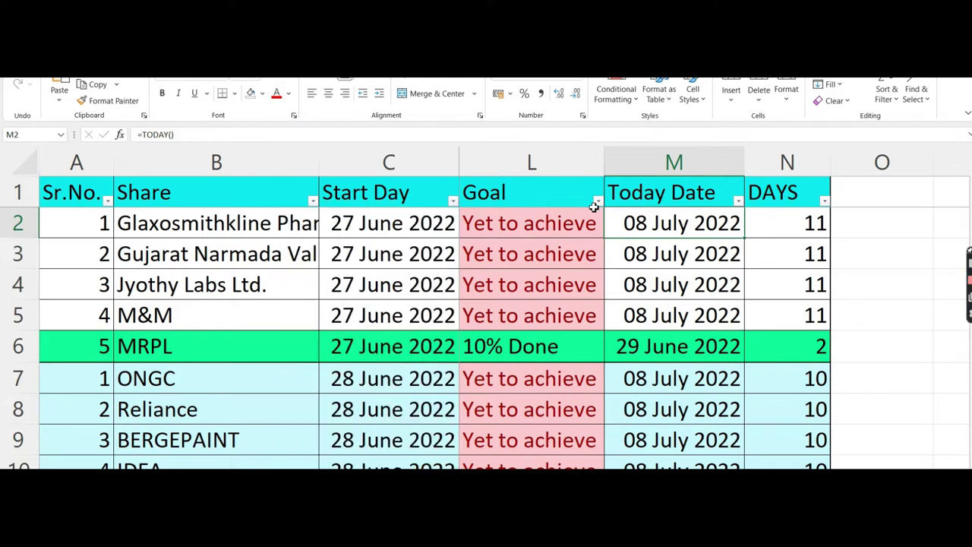
click(494, 275)
key(Left)
key(Left)
key(Left)
key(Left)
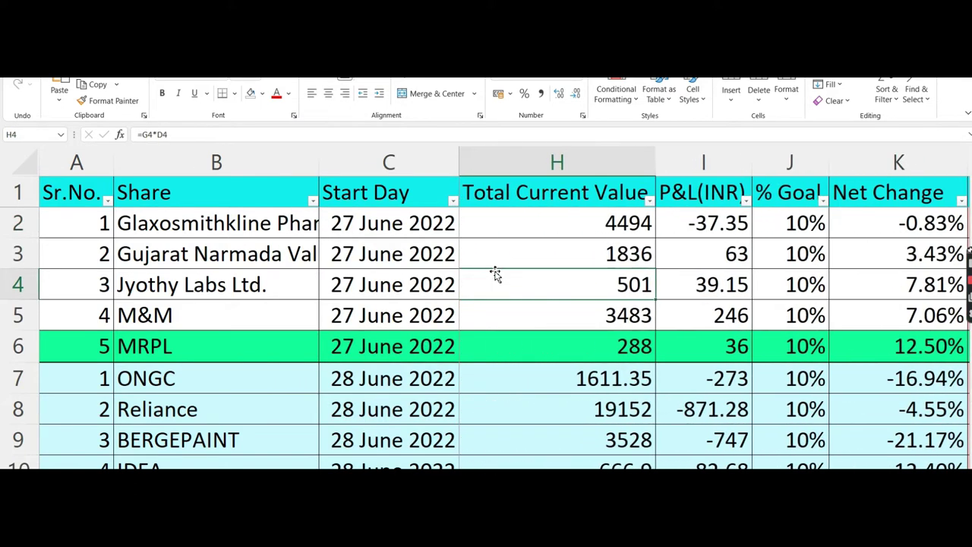
key(Right)
key(Right)
key(Right)
key(Right)
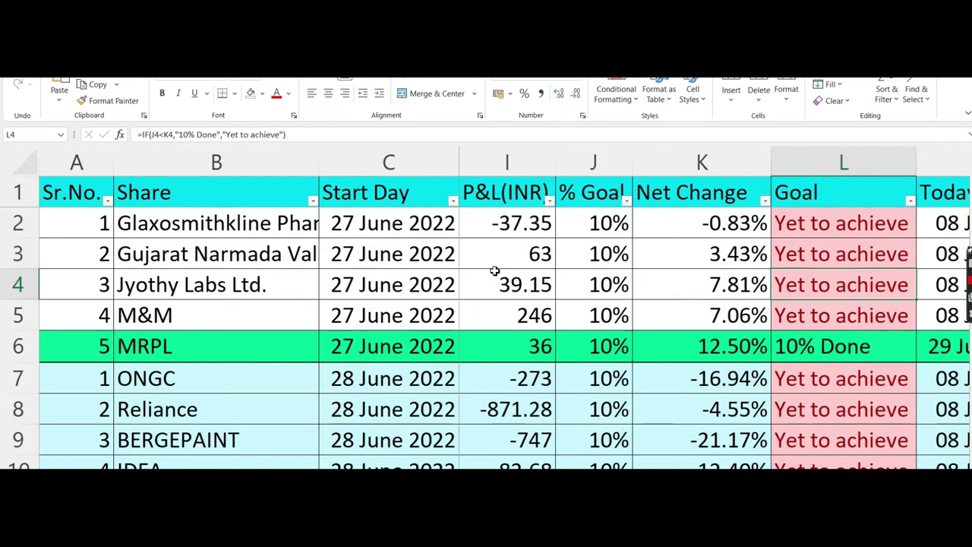
Filter the Net Change column to show only the -45.10% entry
click(764, 200)
click(636, 353)
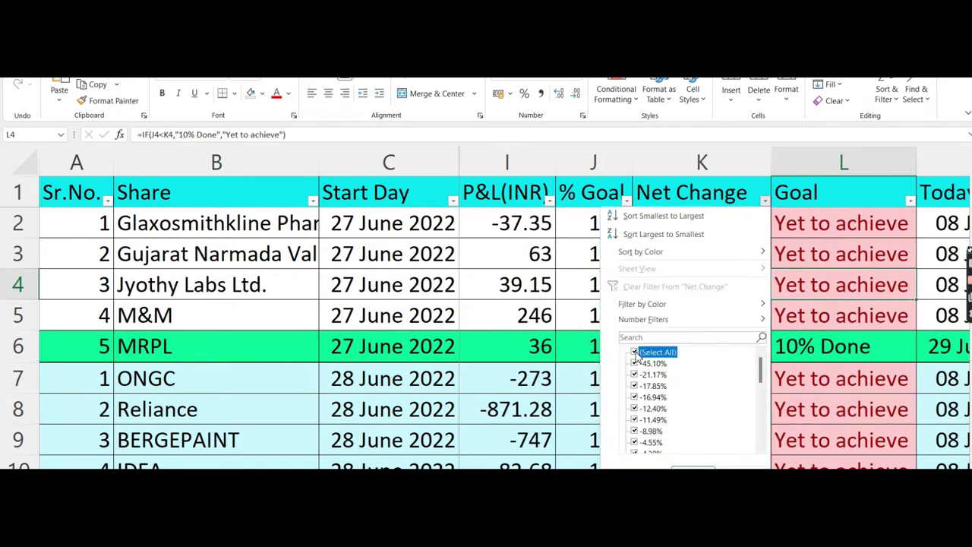
click(635, 363)
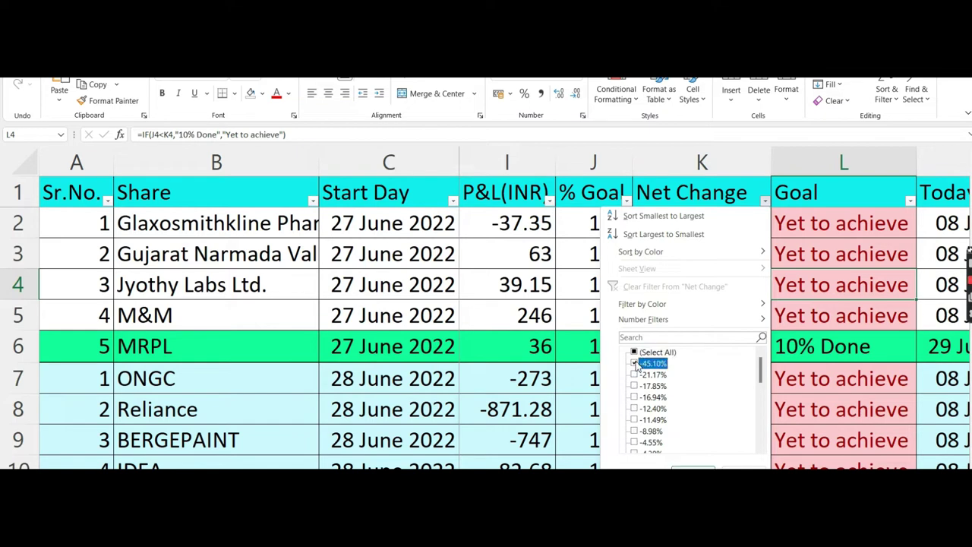
click(692, 467)
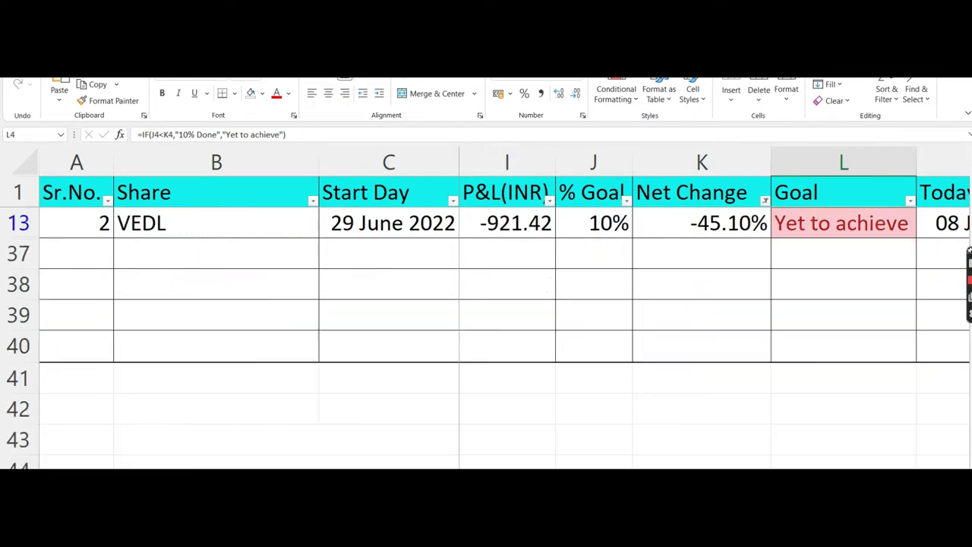
Examine the filtered VEDL row's net change, goal status, current date and number of days
click(673, 264)
key(Up)
key(Up)
key(Down)
key(Right)
key(Right)
key(Right)
key(Right)
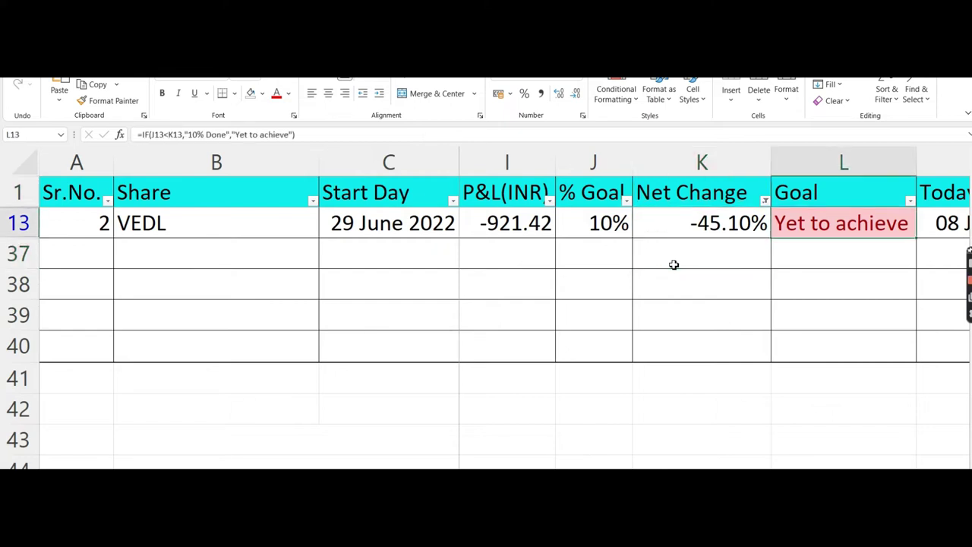
key(Left)
key(Left)
key(Left)
key(Left)
key(Left)
key(Left)
key(Left)
key(Left)
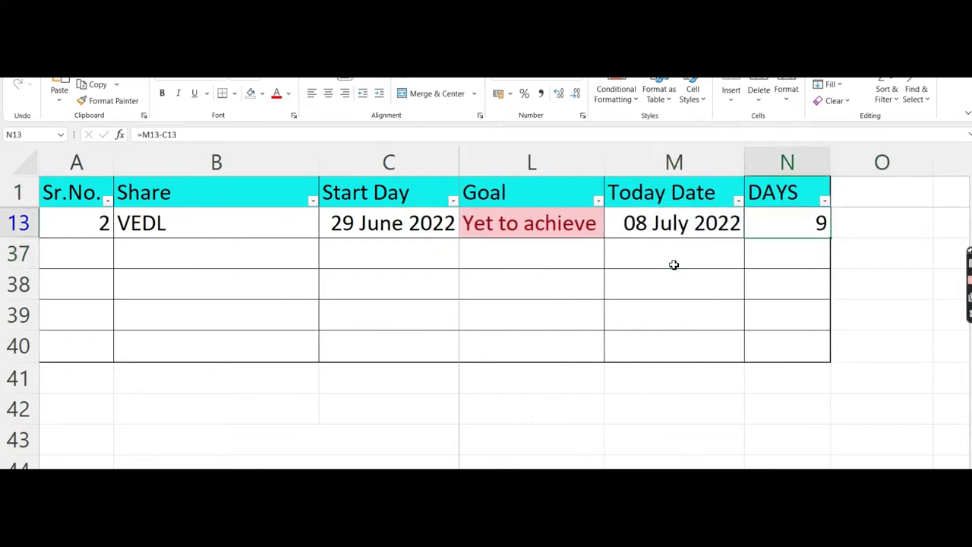
Read the VEDL row's start day, quantity, average price, total investment and LTP
key(Left)
key(Left)
key(Left)
key(Left)
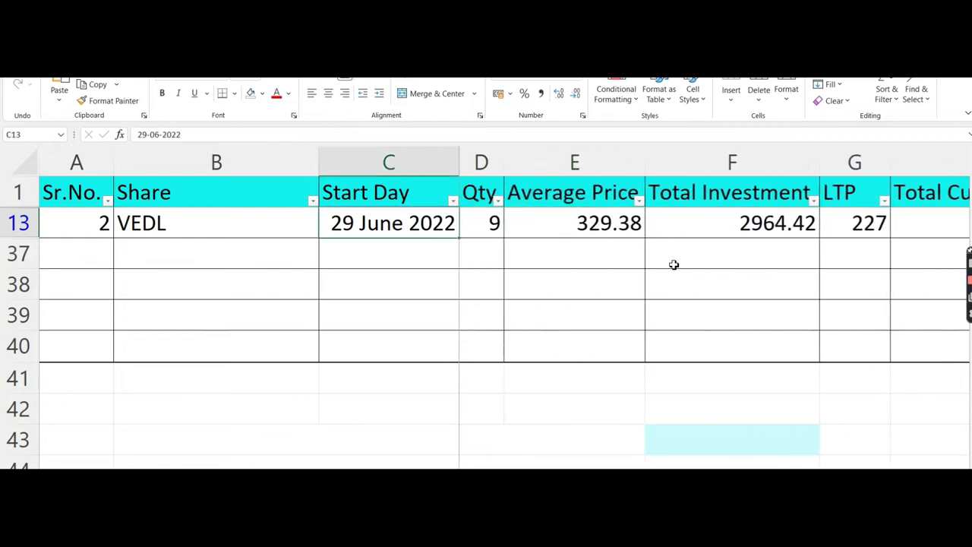
key(Right)
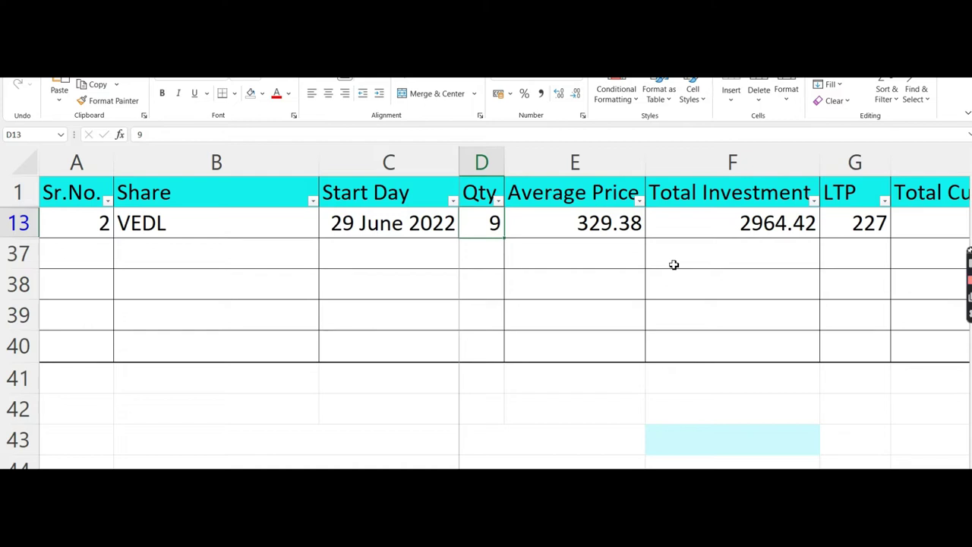
key(Right)
key(Right)
key(Right)
key(Right)
key(Right)
key(Right)
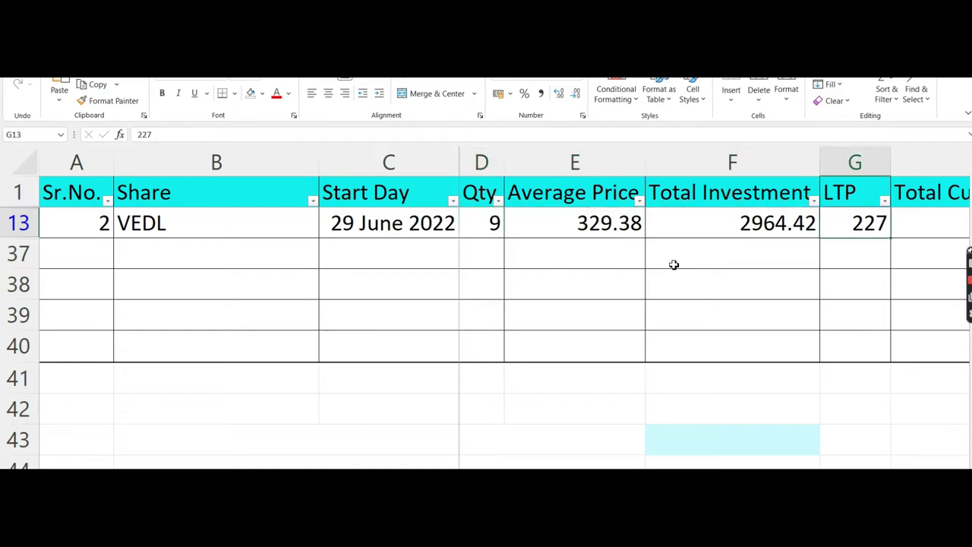
Compare the VEDL row's total investment, LTP and total current value, checking the profit and loss alongside them
key(Right)
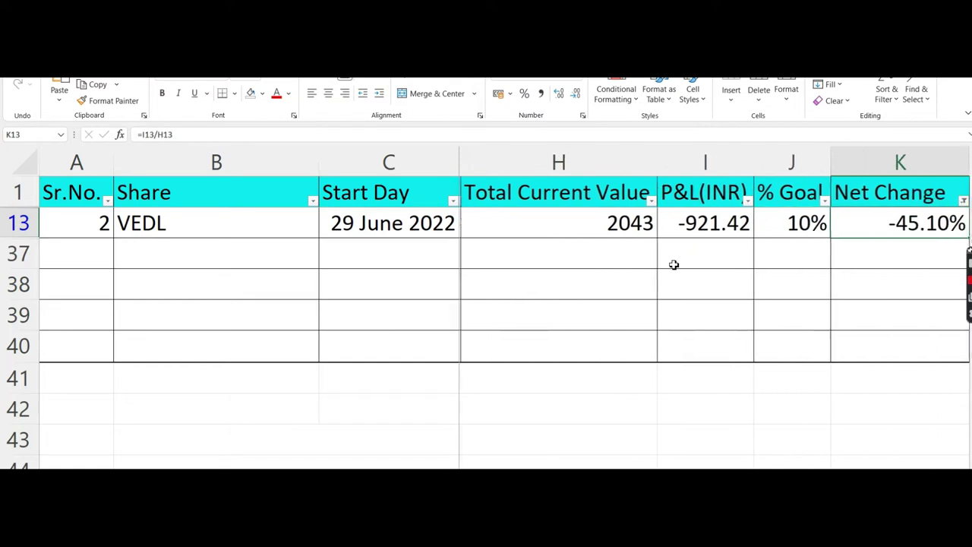
key(Left)
key(Left)
key(Left)
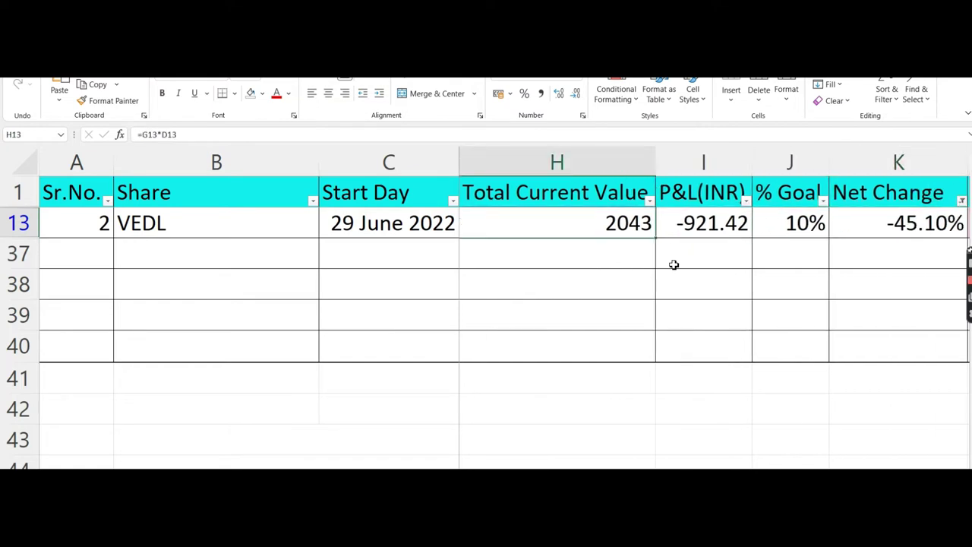
key(Left)
key(Left)
key(Right)
key(Right)
key(Right)
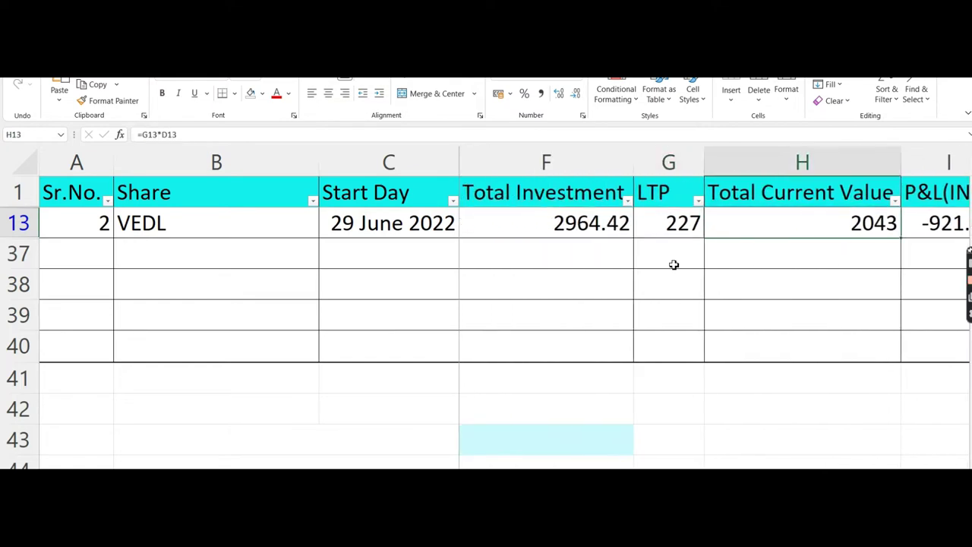
key(Right)
key(Right)
key(Right)
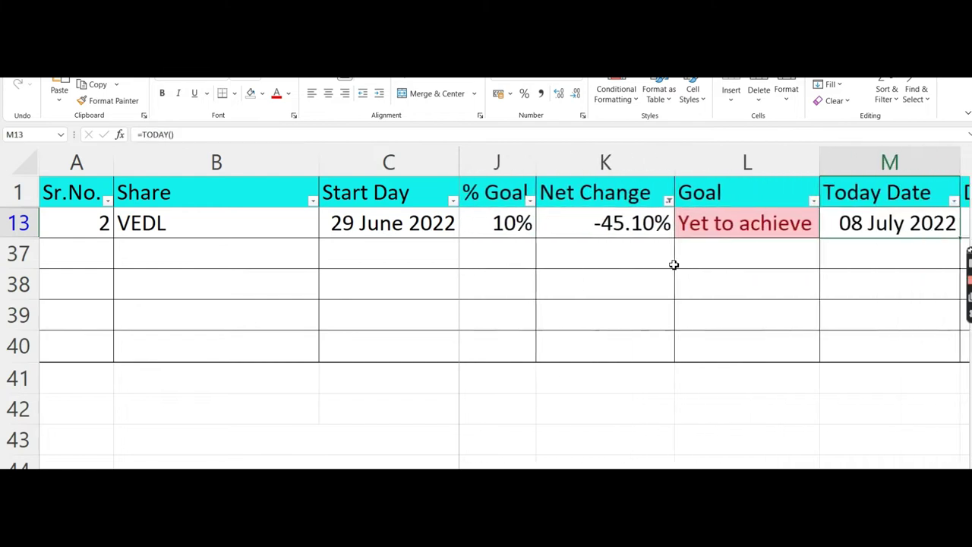
Review the VEDL row's % goal, net change and goal status through to its current date and number of days
key(Left)
key(Left)
key(Right)
key(Right)
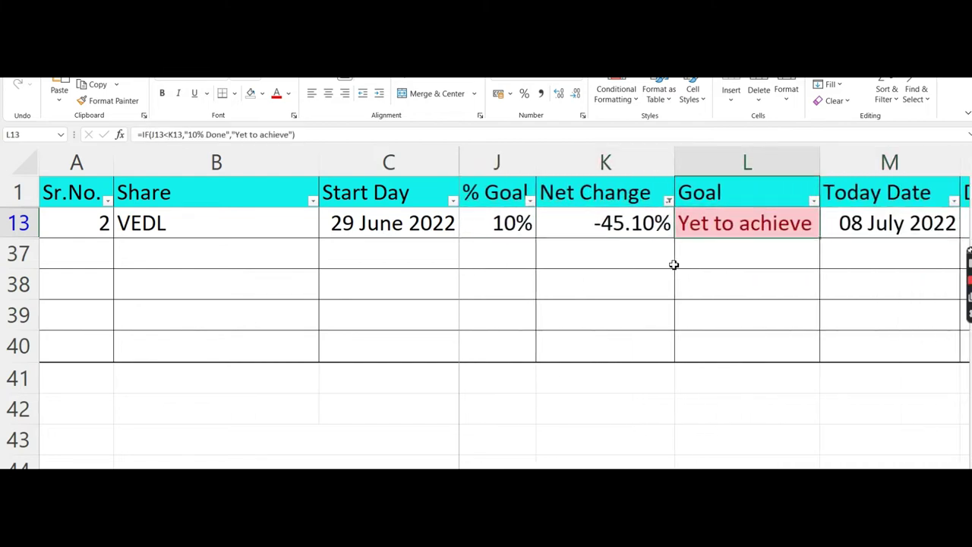
key(Left)
key(Left)
key(Right)
key(Right)
key(Right)
key(Right)
key(Right)
key(Right)
key(Left)
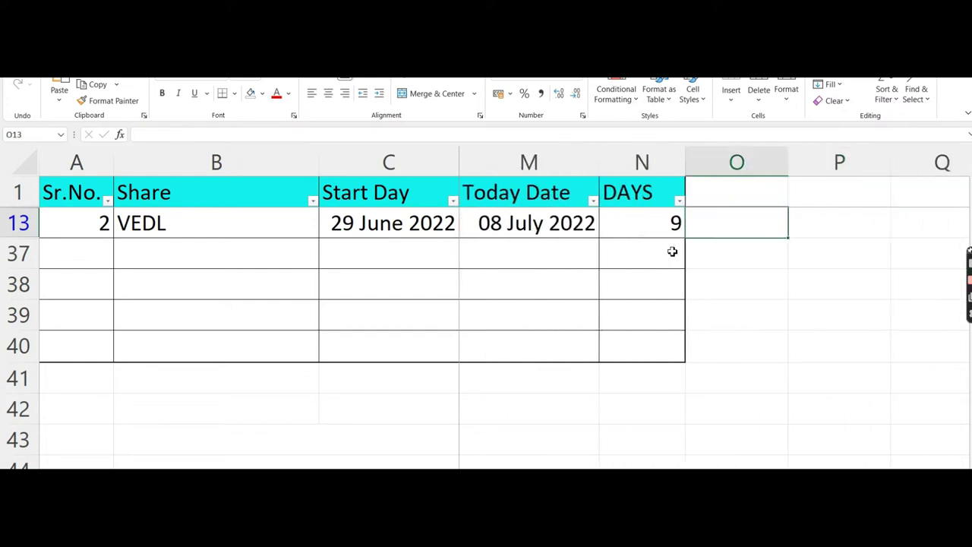
Recheck the VEDL row from the number of days back to its profit and loss and % goal
key(Left)
key(Left)
key(Left)
key(Left)
key(Left)
key(Left)
key(Right)
key(Right)
key(Right)
key(Left)
key(Left)
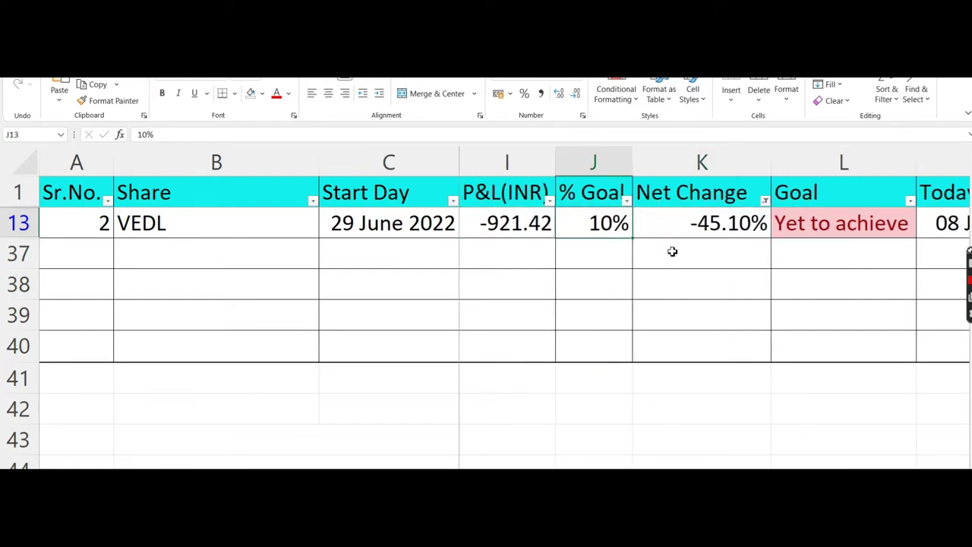
Filter the Net Change column to show only the 7.06% and 7.81% entries
click(765, 201)
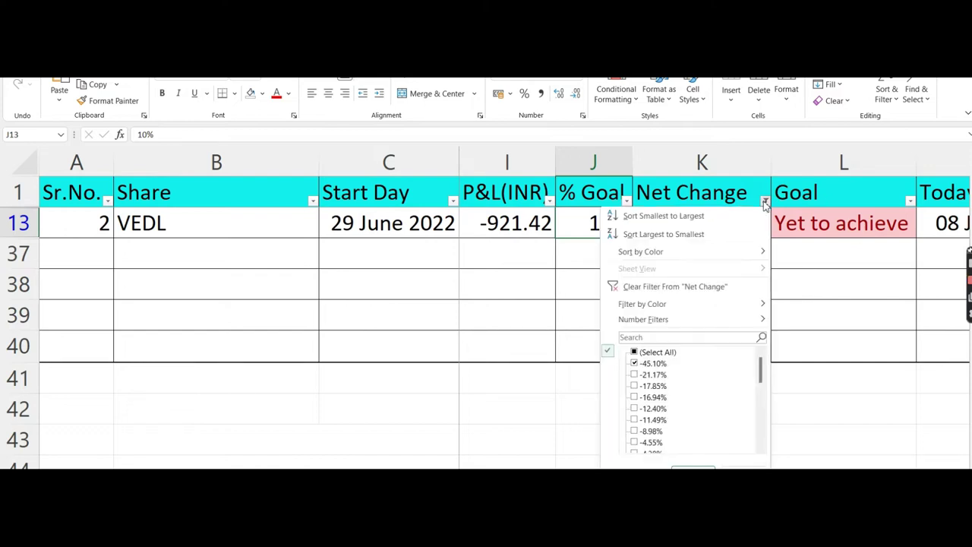
click(634, 353)
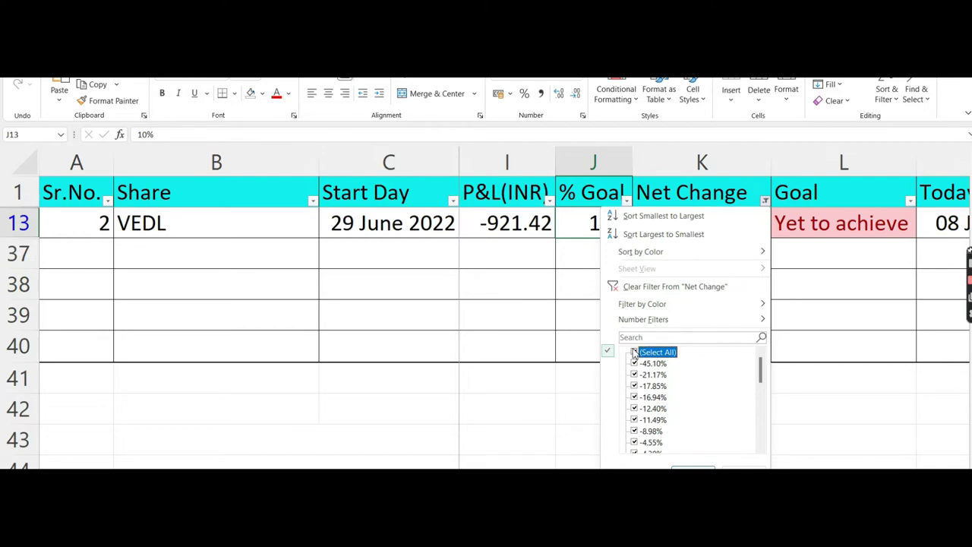
click(635, 353)
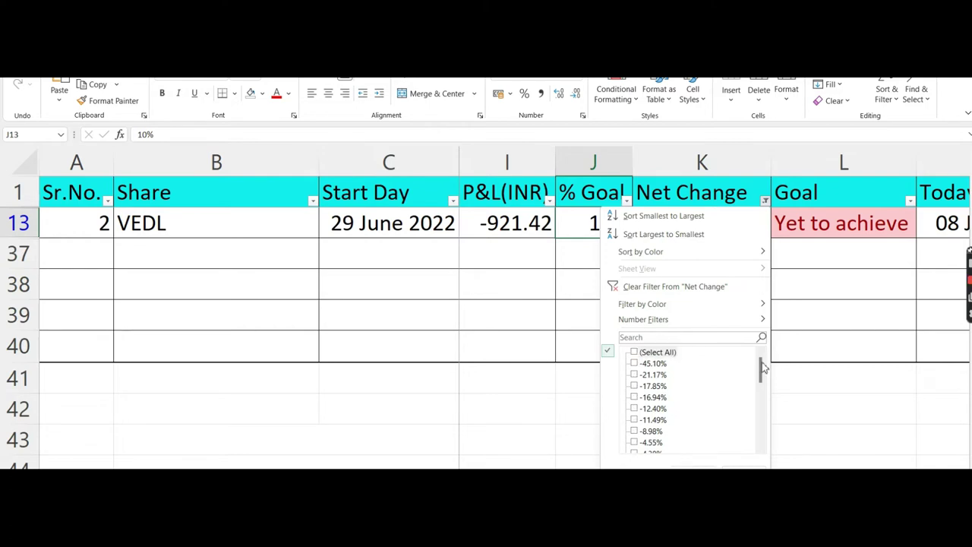
drag(763, 369, 758, 460)
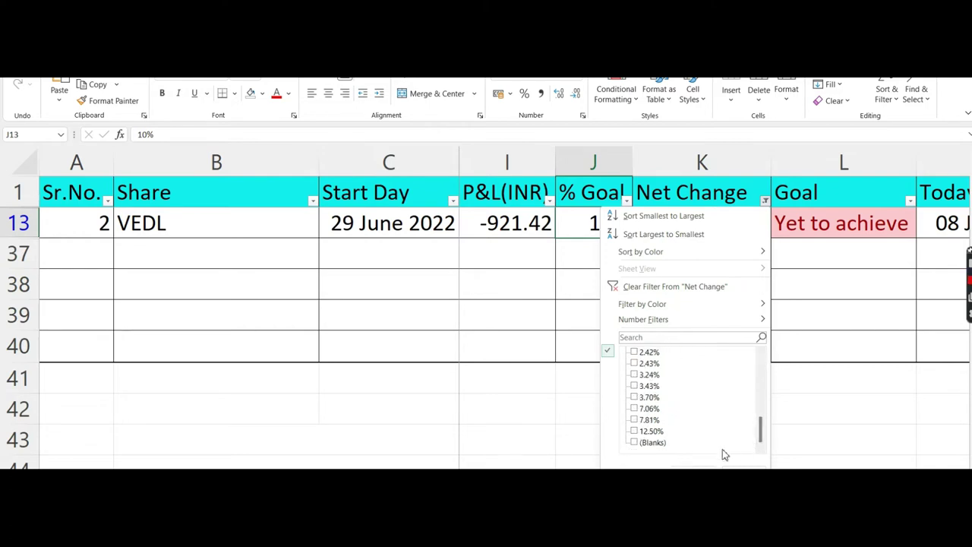
click(635, 420)
click(635, 408)
click(692, 472)
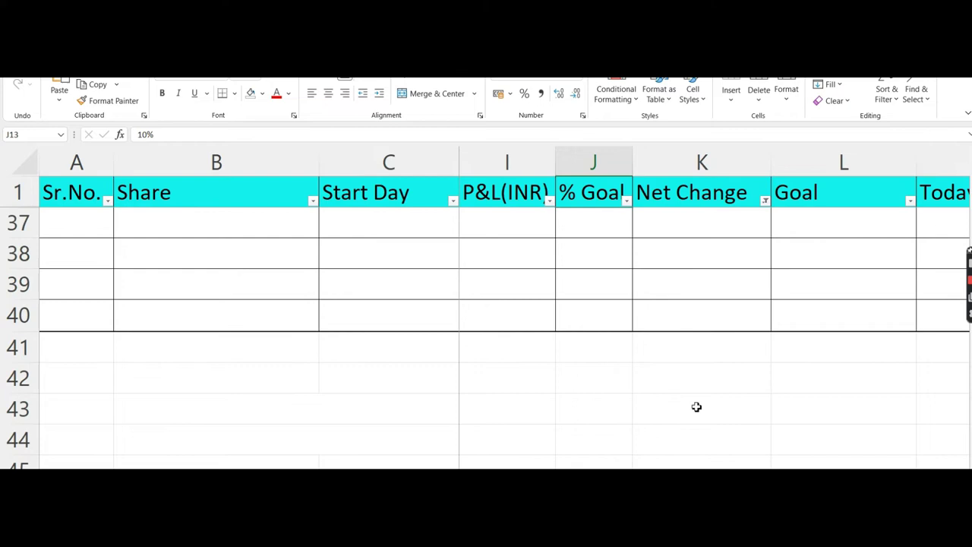
Look over the net change values of the filtered Jyothy Labs and M&M rows
click(685, 286)
key(Up)
key(Up)
key(Up)
key(Up)
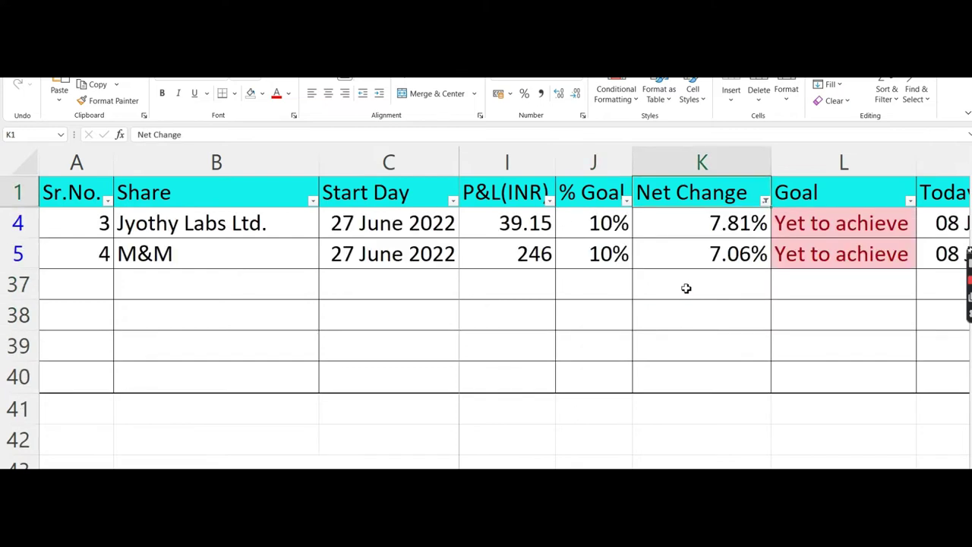
key(Down)
key(Down)
key(Up)
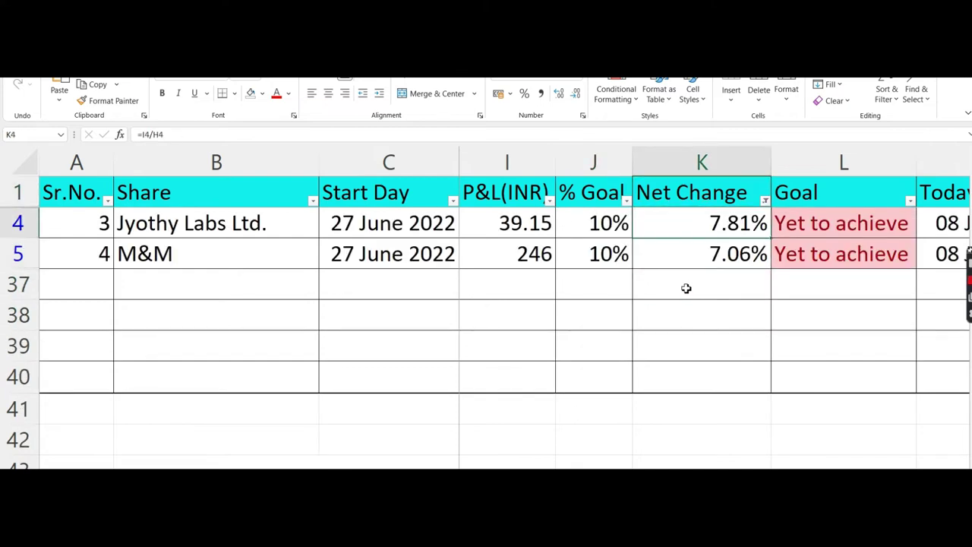
Read the Jyothy Labs row's profit and loss, total current value, LTP and total investment
key(Left)
key(Left)
key(Left)
key(Left)
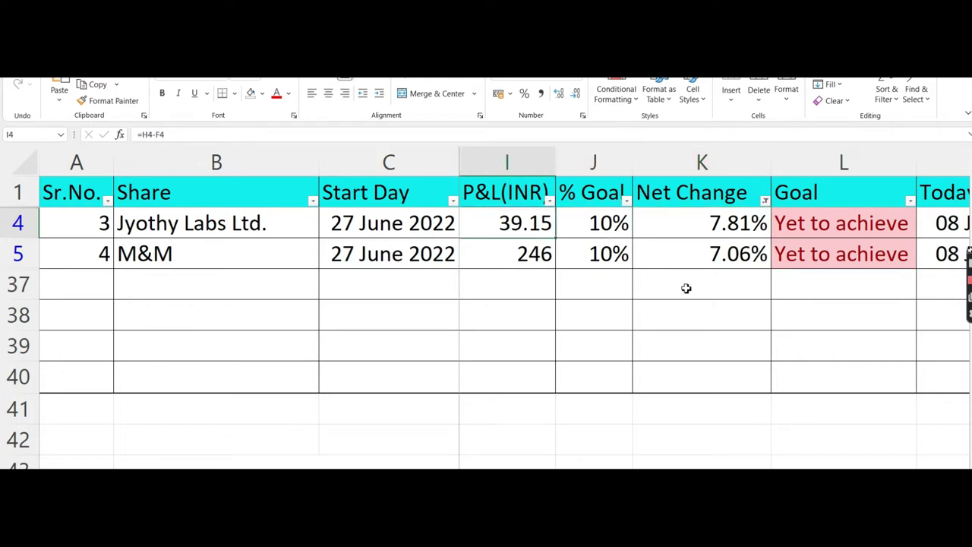
key(Right)
key(Left)
key(Left)
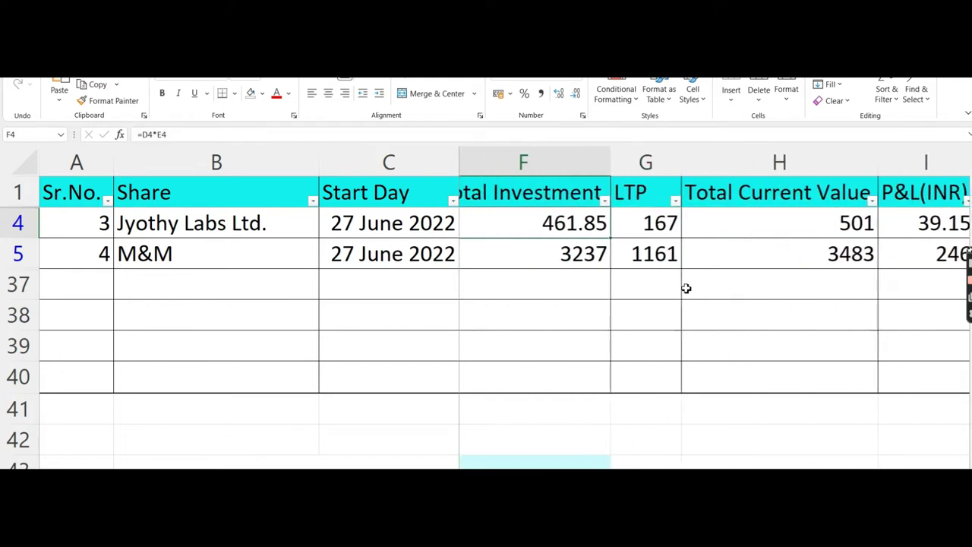
key(Right)
key(Right)
key(Left)
key(Left)
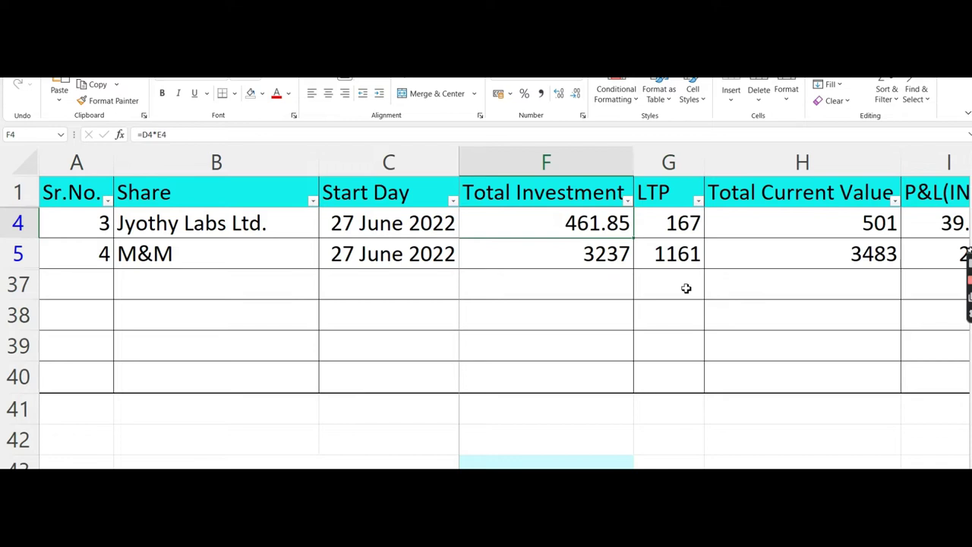
Compare the M&M row's total investment with its LTP, total current value, profit and loss and % goal
key(Down)
key(Right)
key(Right)
key(Left)
key(Left)
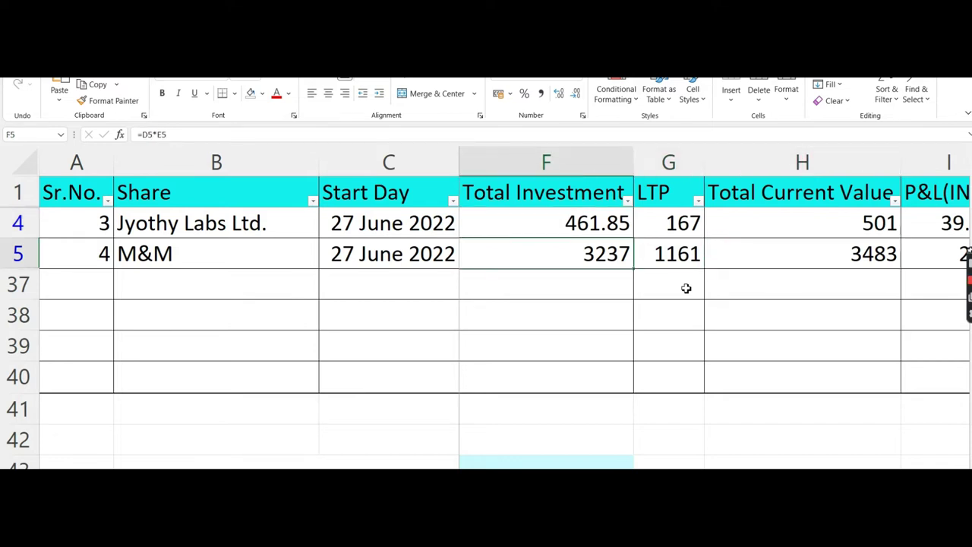
key(Right)
key(Right)
key(Right)
key(Right)
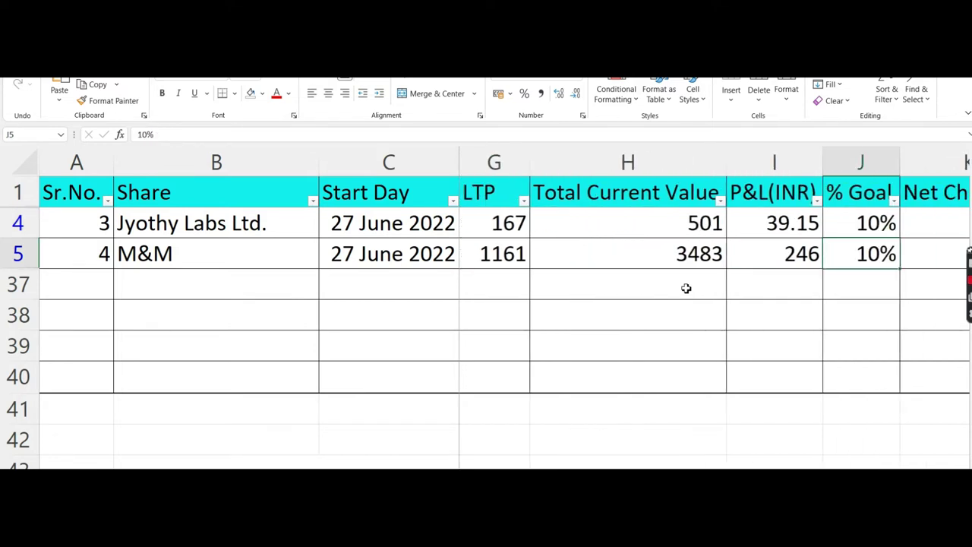
Examine the M&M row's net change, goal status, current date and number of days
key(Right)
key(Right)
key(Right)
key(Left)
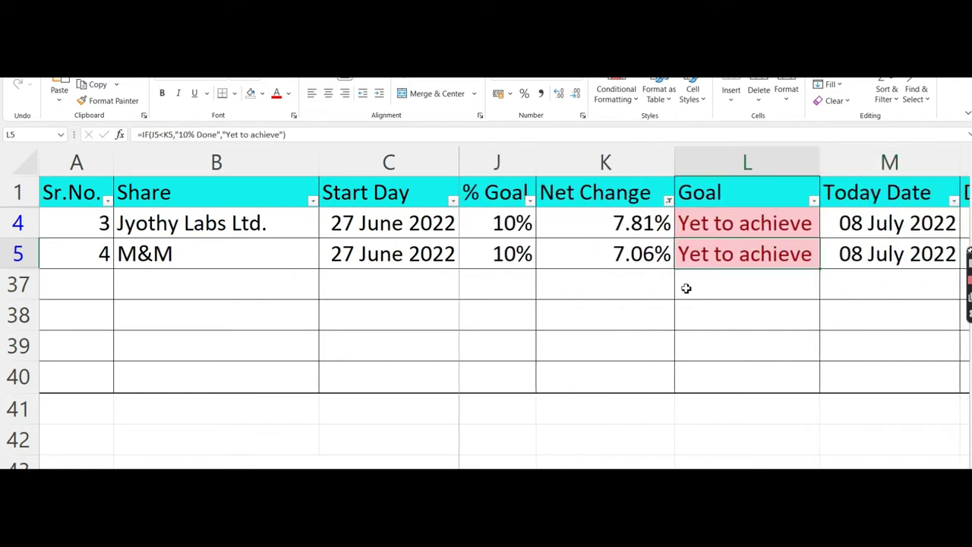
key(Left)
key(Right)
key(Right)
key(Right)
key(Right)
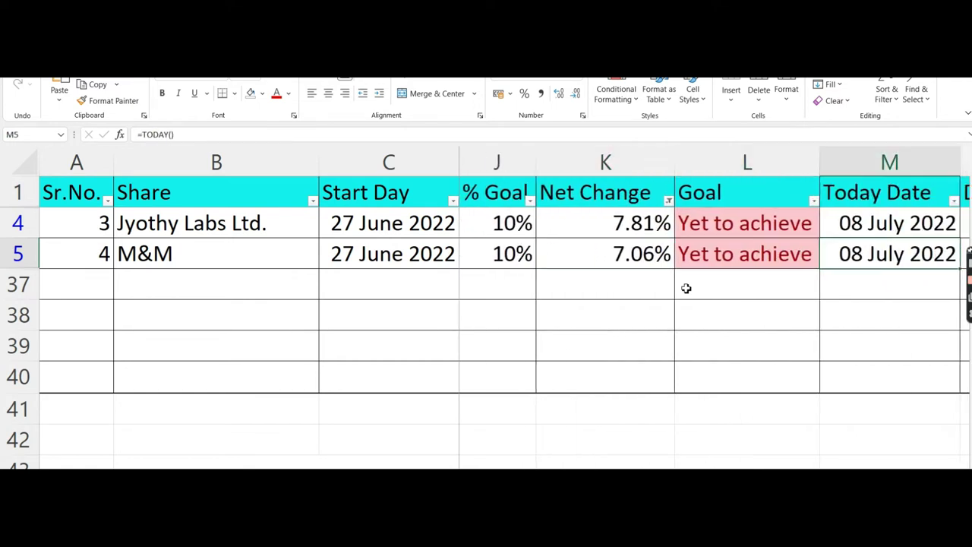
key(Right)
key(Left)
key(Left)
key(Left)
key(Left)
key(Left)
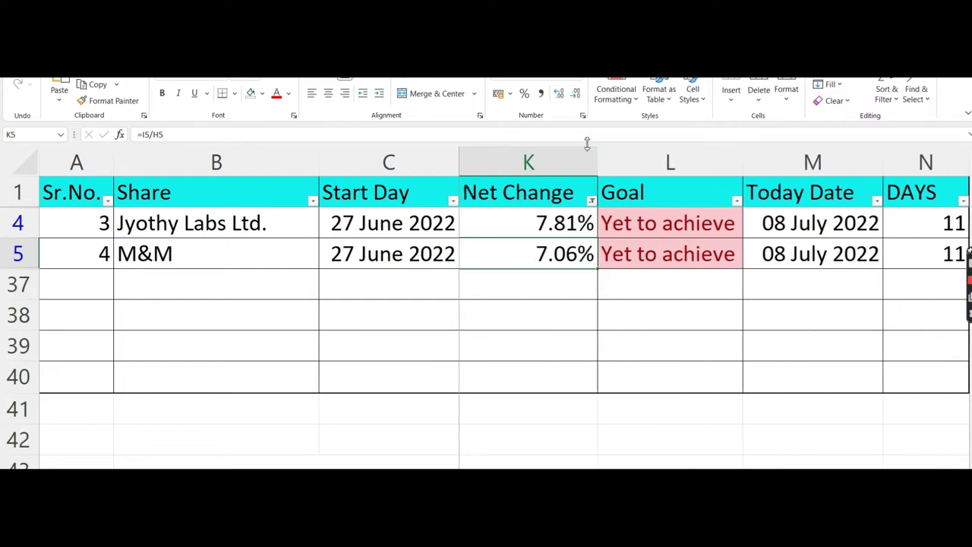
Reset the Net Change filter by including all values again
click(592, 202)
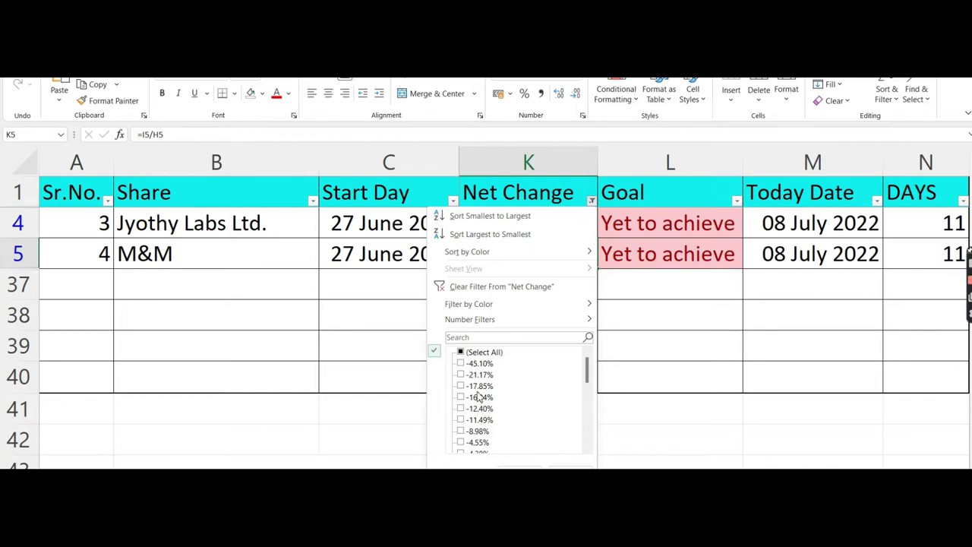
click(461, 354)
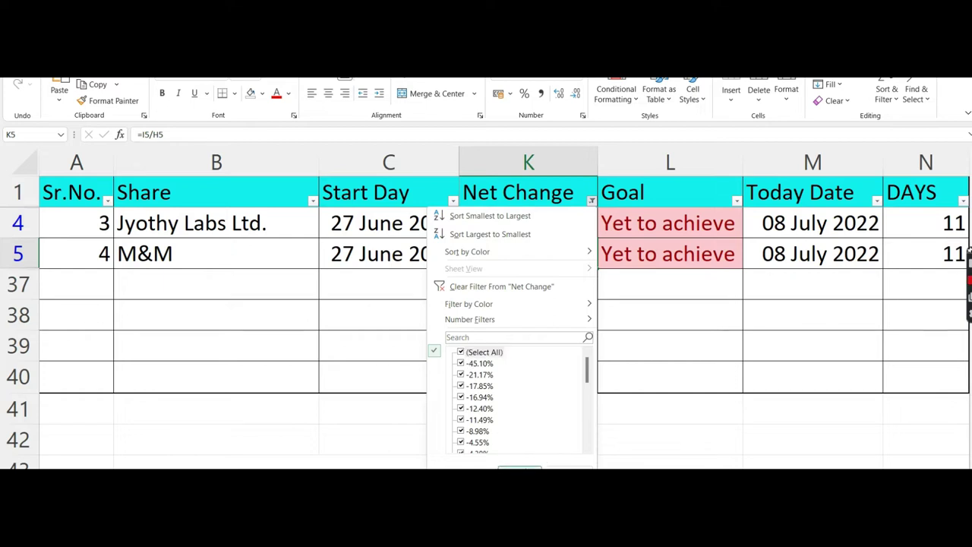
click(520, 468)
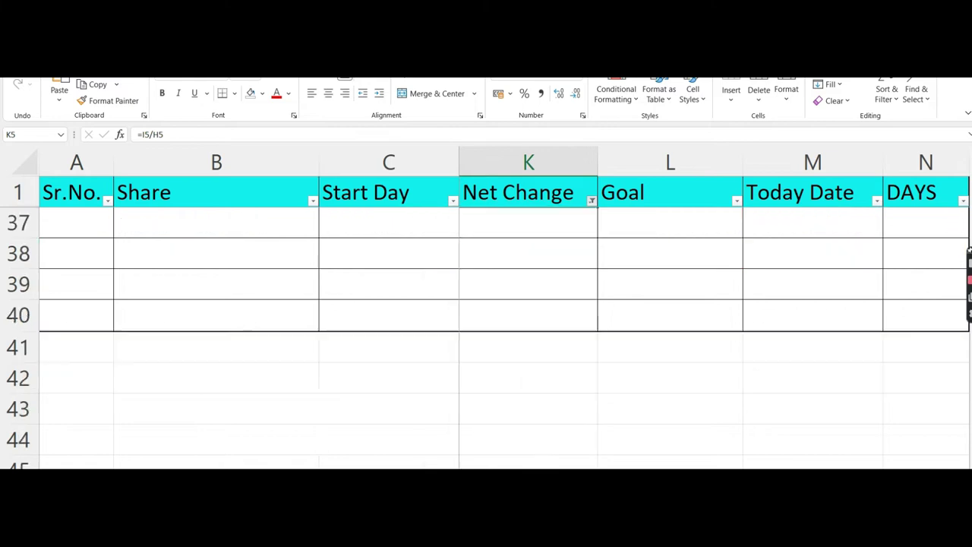
Look through the full share list by net change, from the first rows to the area below the table
click(508, 339)
key(Down)
key(Down)
key(Down)
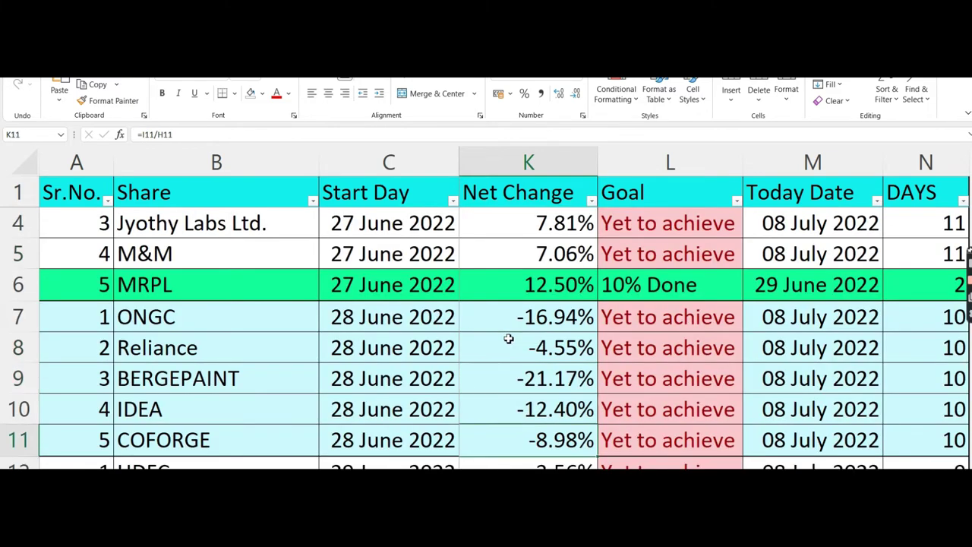
key(ctrl+Down)
key(Down)
key(Down)
key(Down)
key(Down)
key(Down)
key(Down)
key(Down)
key(Down)
key(Down)
key(Down)
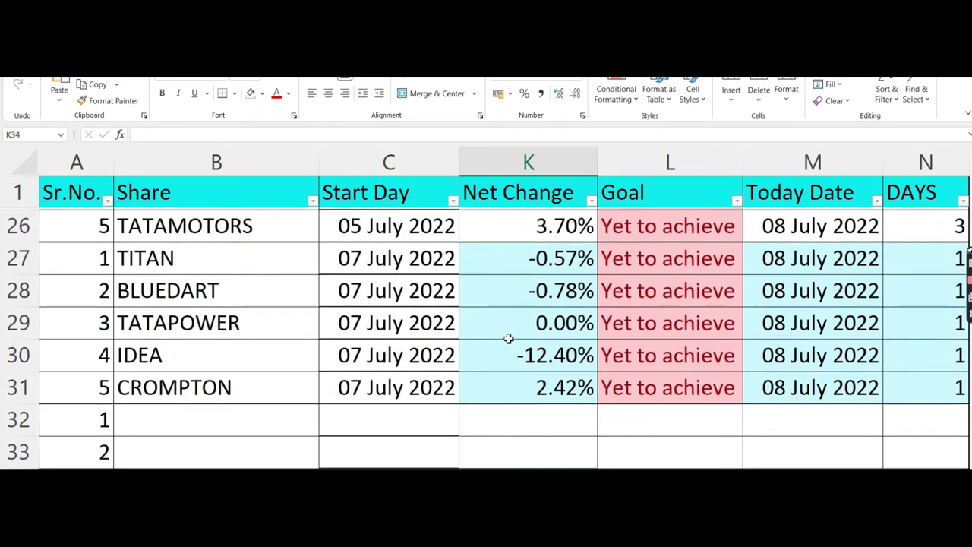
key(Down)
key(Down)
key(Down)
key(Down)
key(Down)
key(Down)
key(Down)
key(Down)
key(Down)
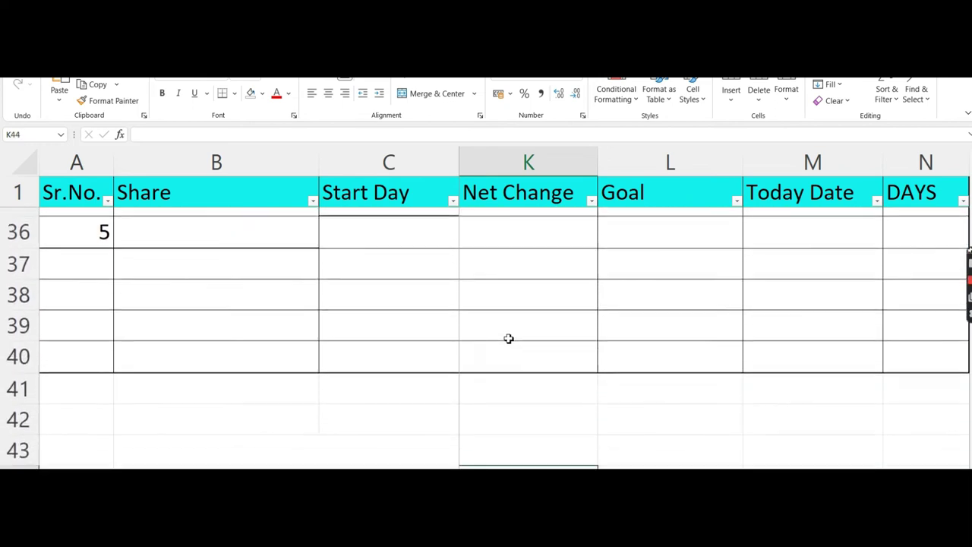
key(Down)
key(Down)
key(Down)
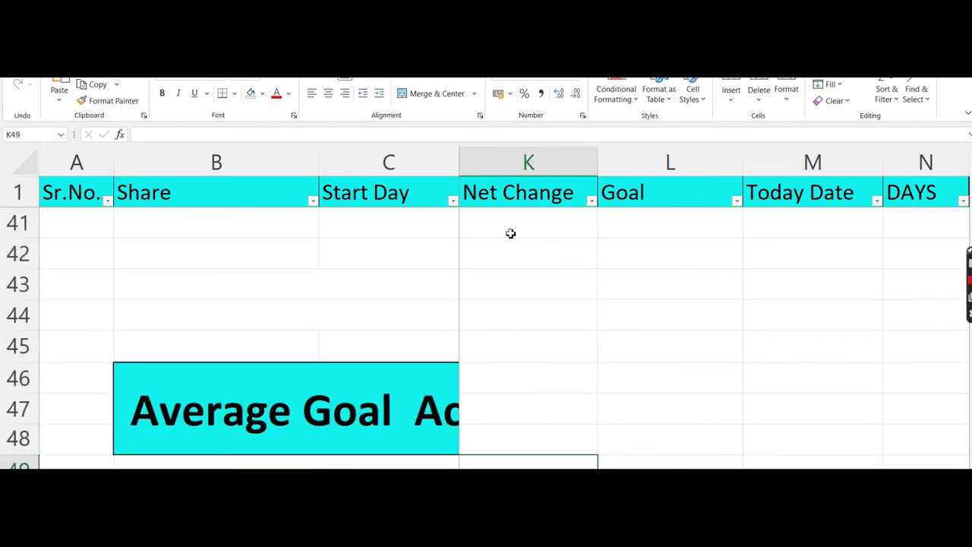
View the Average Goal Achieved% summary below the share table
key(Right)
key(Right)
key(Right)
key(Right)
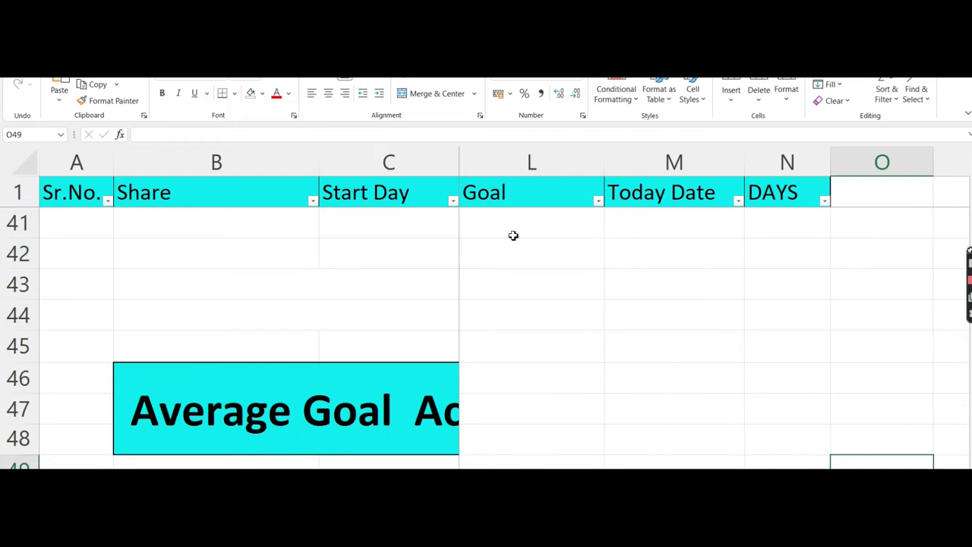
key(Left)
key(ctrl+Left)
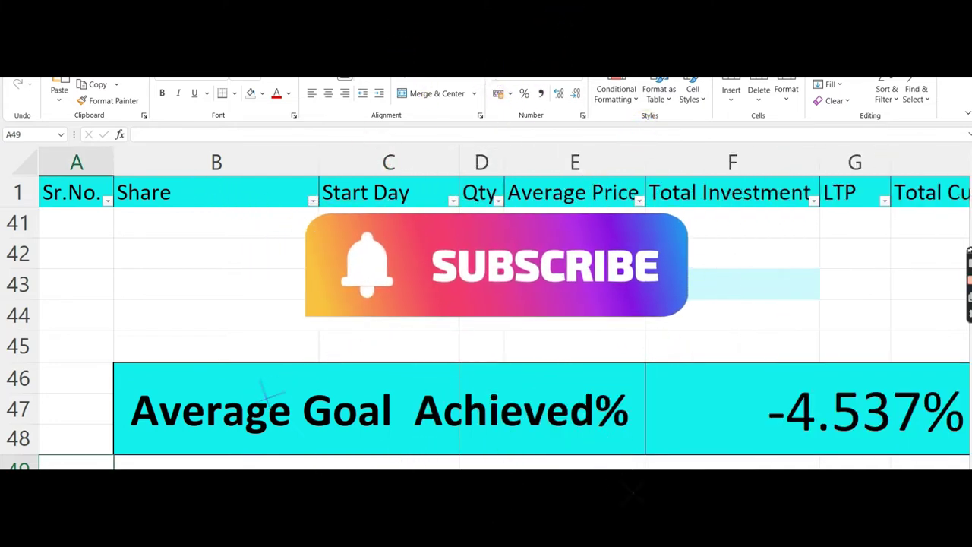
key(Down)
key(Down)
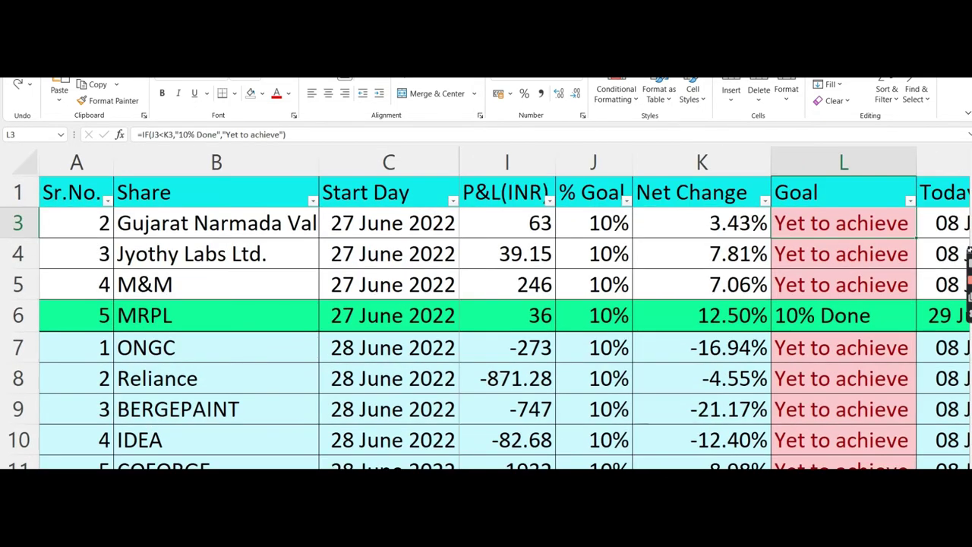
Look over the Today Date and DAYS columns and zoom out to view more of the tracker
scroll(486, 307, right, 4)
click(736, 252)
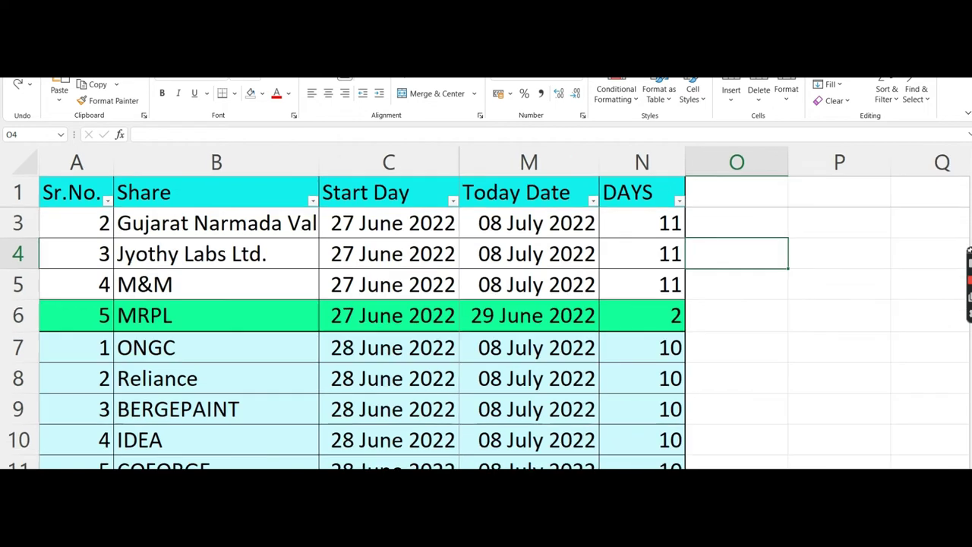
scroll(486, 308, down, 2)
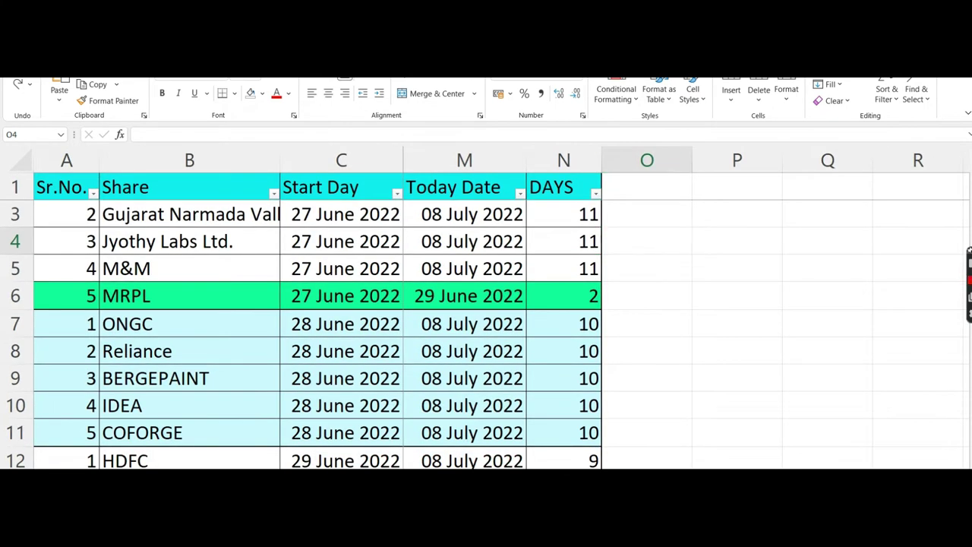
scroll(486, 308, down, 3)
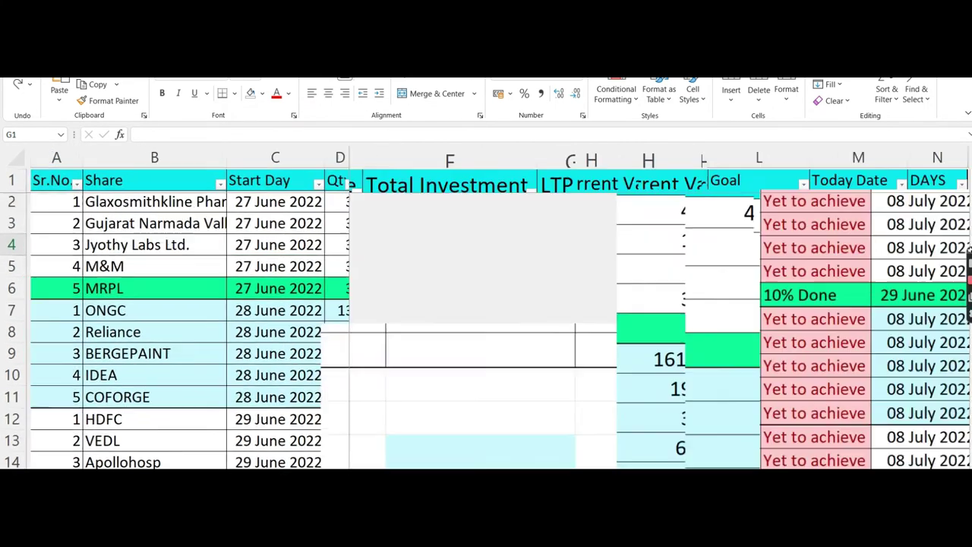
Look over the Start Day, LTP, Total Current Value, P&L(INR) and Net Change columns of the first shares
scroll(486, 307, up, 2)
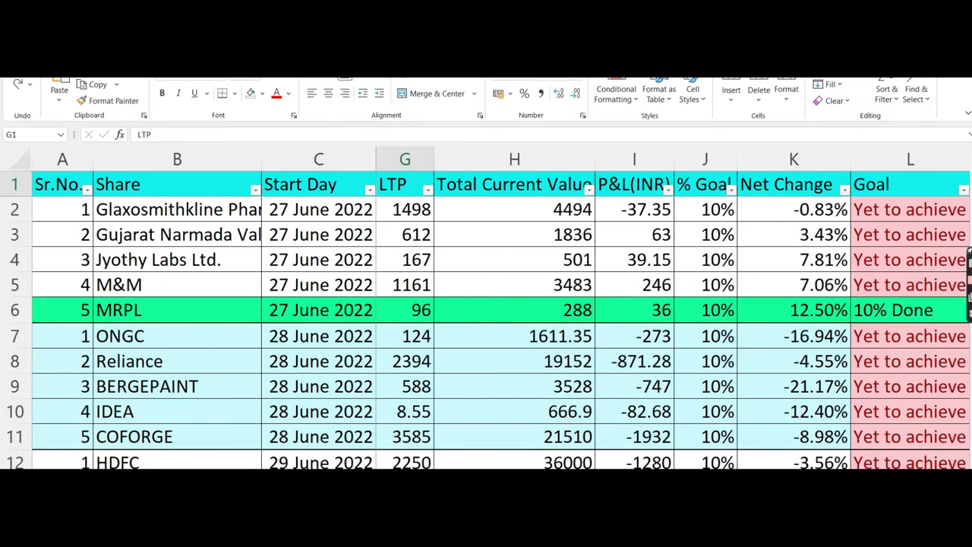
scroll(487, 308, up, 2)
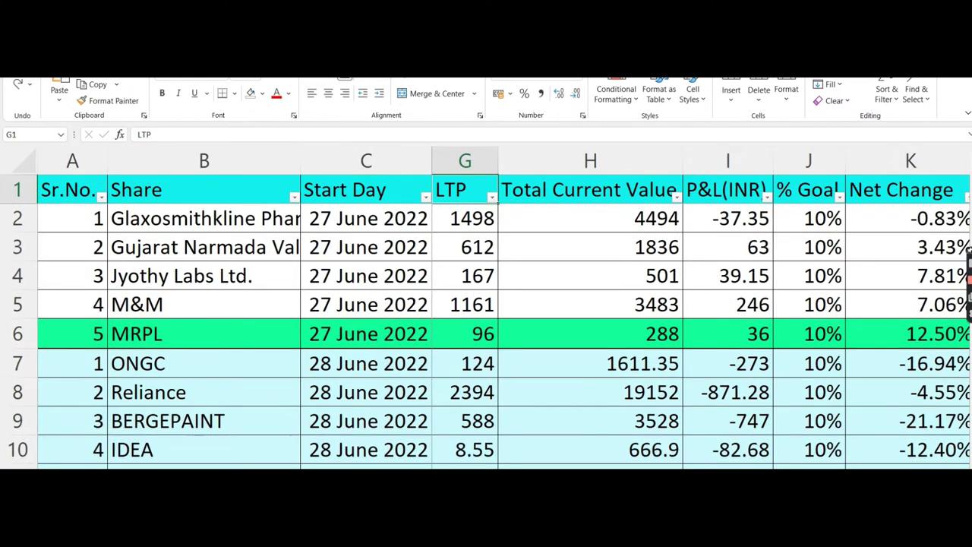
scroll(486, 307, up, 3)
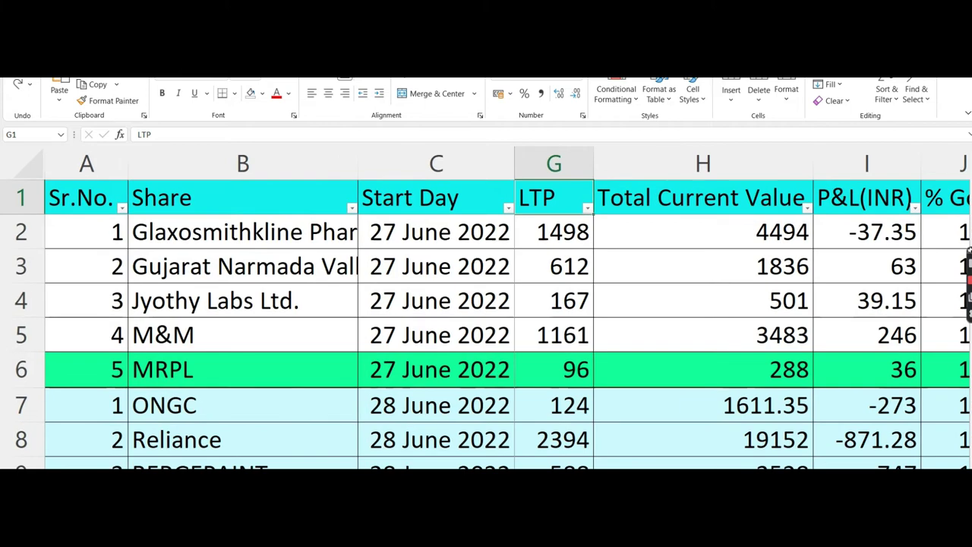
scroll(486, 307, up, 3)
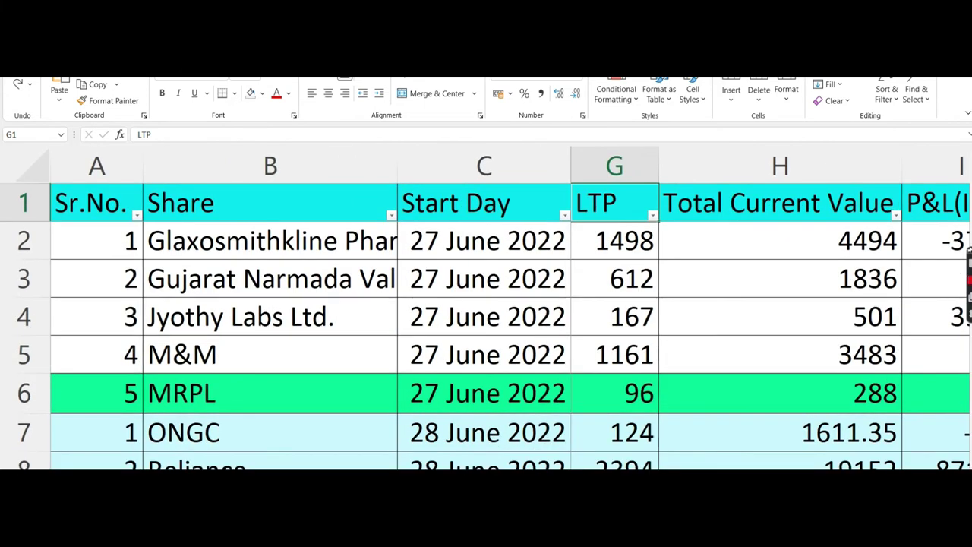
scroll(486, 307, down, 4)
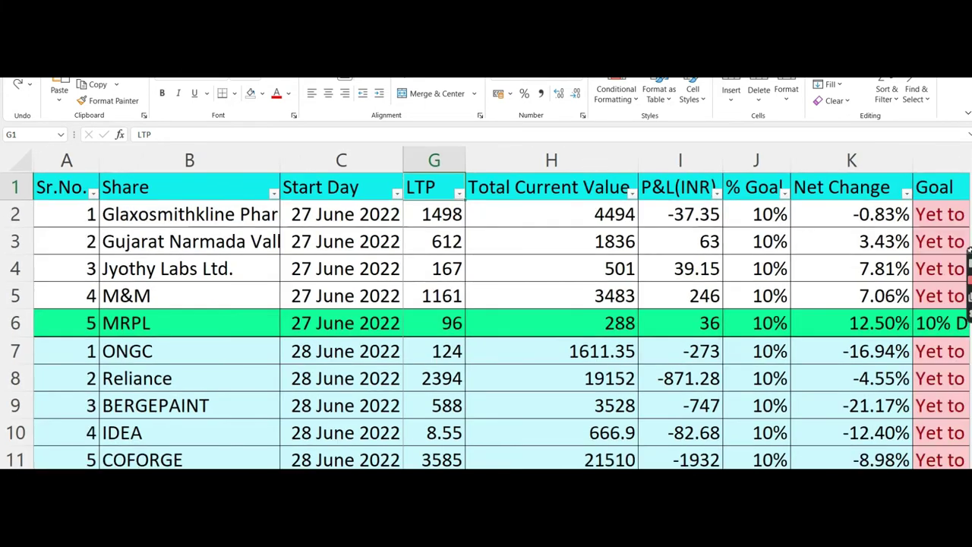
Enter a quantity of 6 for the Hindalco share in row 38
scroll(486, 308, down, 5)
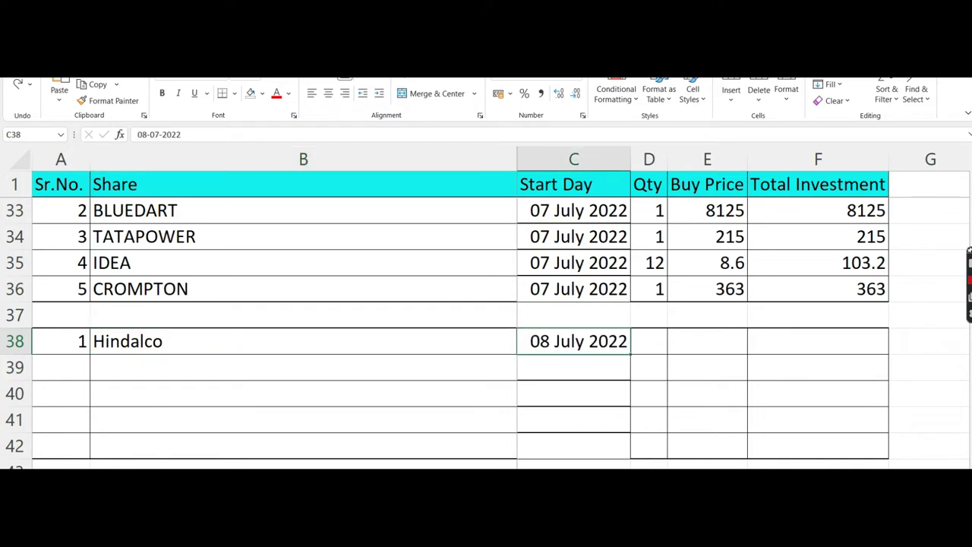
key(Tab)
text(6)
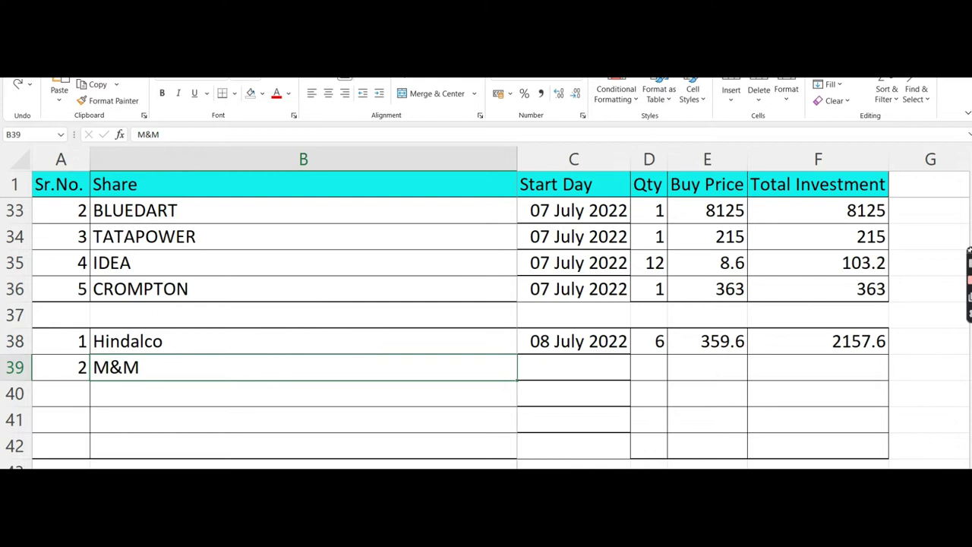
Copy the 08 July 2022 start day from Hindalco to the M&M row and set the M&M quantity to 1
click(573, 367)
key(ctrl+d)
key(Tab)
text(1)
key(ctrl+Return)
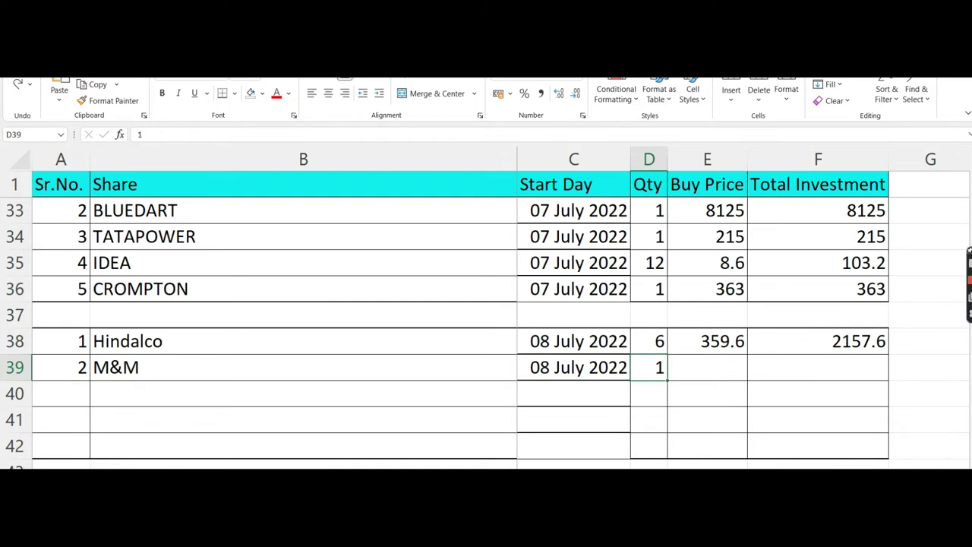
Set M&M's buy price to 1166.65 and copy the Total Investment formula from the row above
key(Right)
text(1166.65)
key(ctrl+Return)
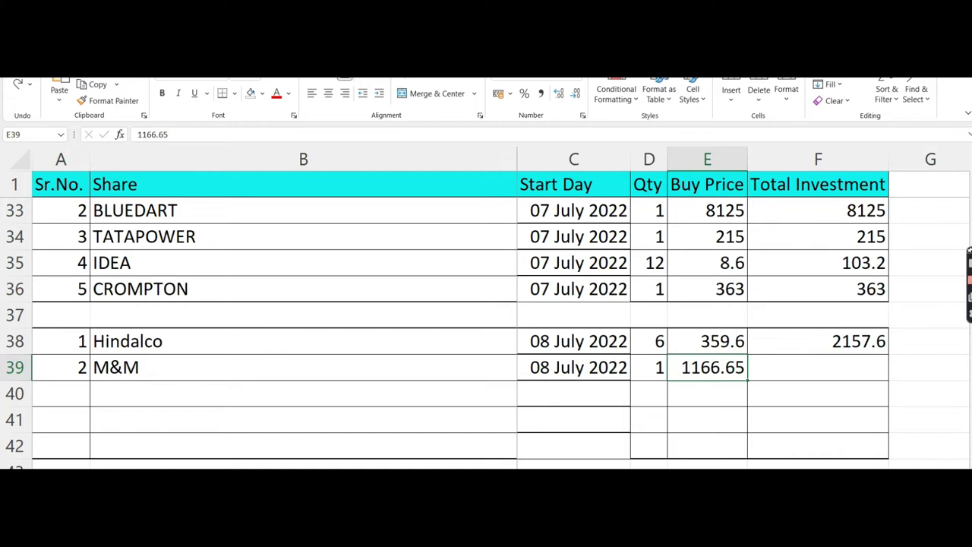
key(Right)
key(ctrl+d)
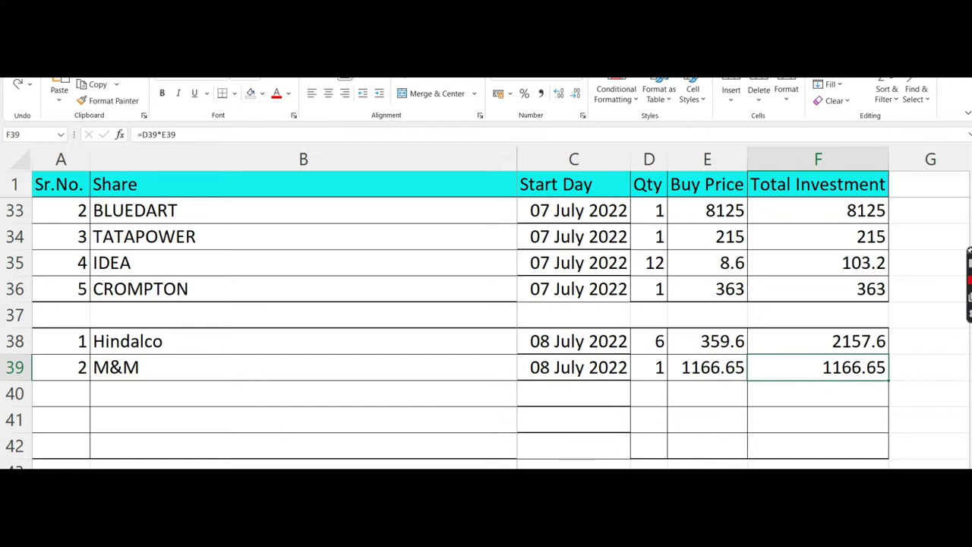
Add share number 3, COALINDIA, in row 40 and copy the 08 July 2022 start day from the row above
click(60, 393)
text(3)
key(Tab)
text(COALINDIA)
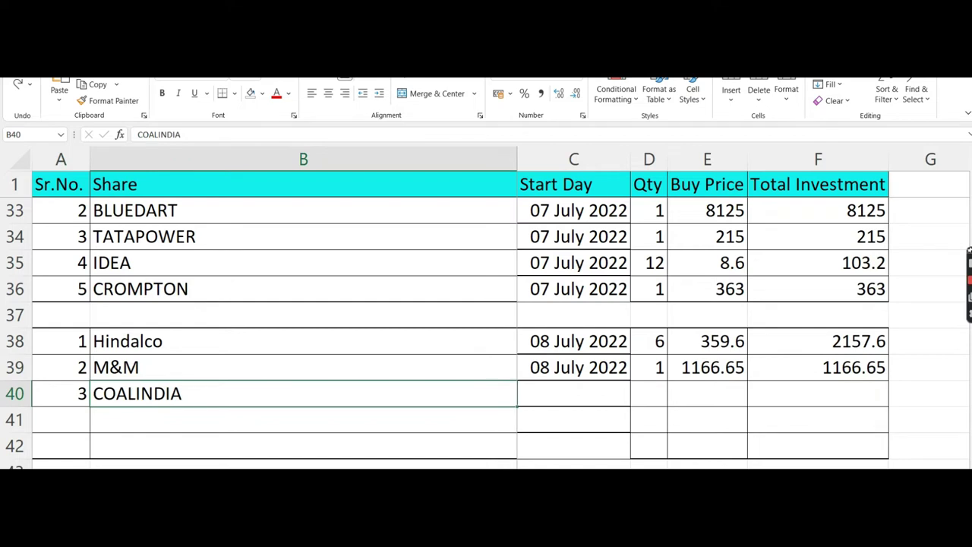
key(Tab)
key(ctrl+d)
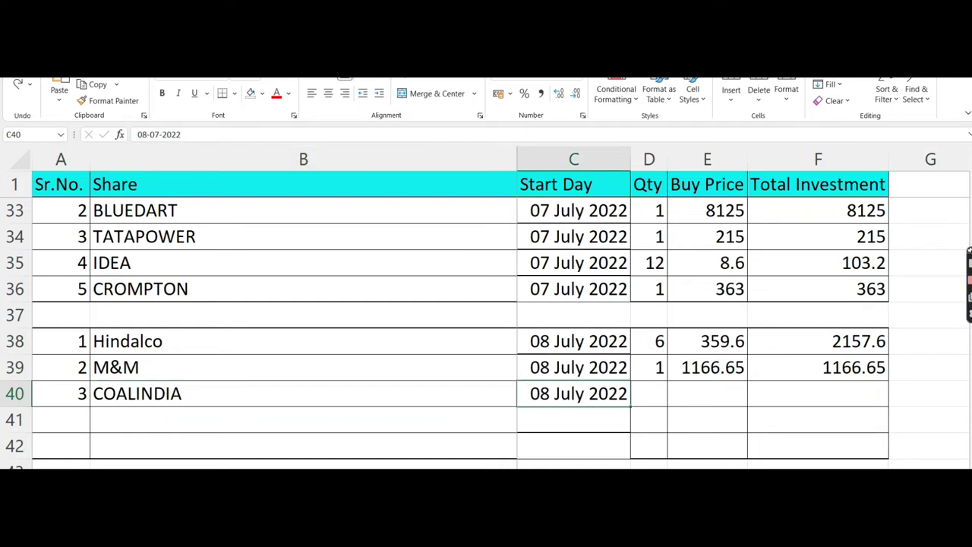
Complete the COALINDIA row with quantity 1, buy price 190.3 and the Total Investment formula copied from above
key(Tab)
key(ctrl+d)
key(Tab)
text(190.3)
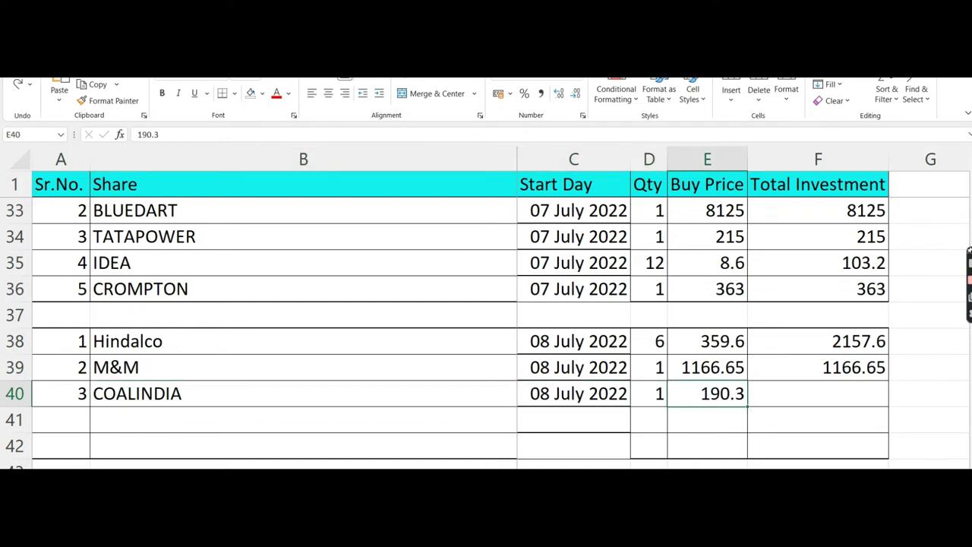
key(Tab)
key(ctrl+d)
Add share number 4, ONGC, in row 41 and copy the 08 July 2022 start day from the row above
key(Return)
text(4)
key(Tab)
text(ONGC)
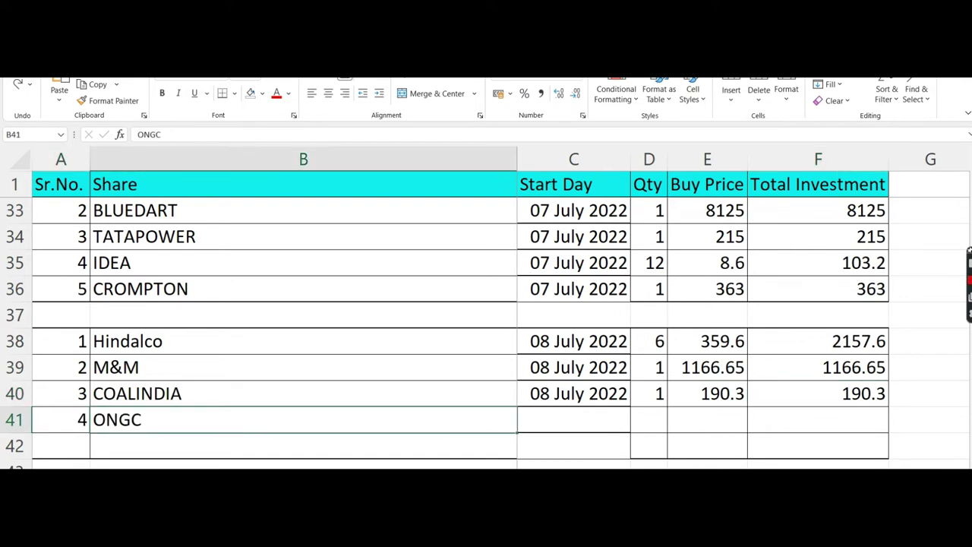
key(Tab)
key(ctrl+d)
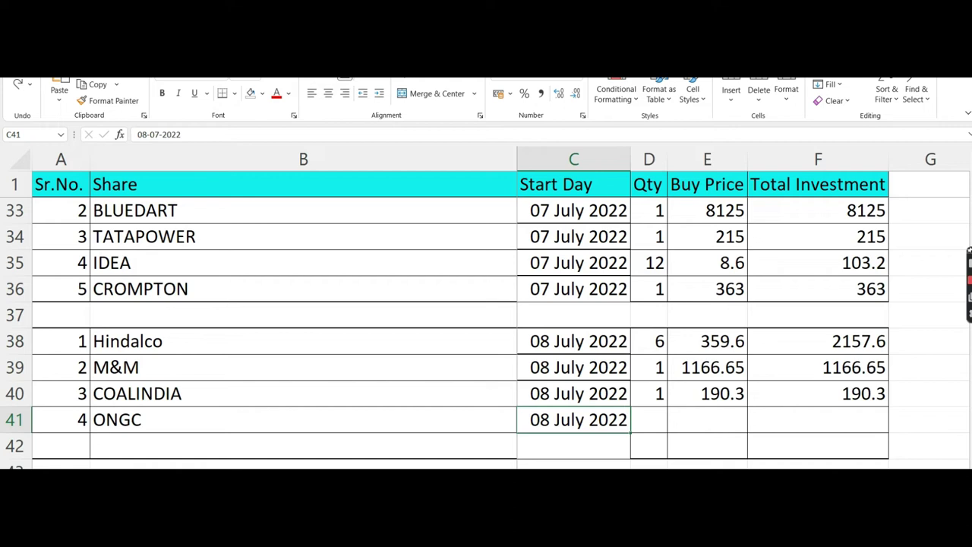
Complete the ONGC row with quantity 1, buy price 124.25 and the Total Investment formula copied from above
key(Tab)
text(1)
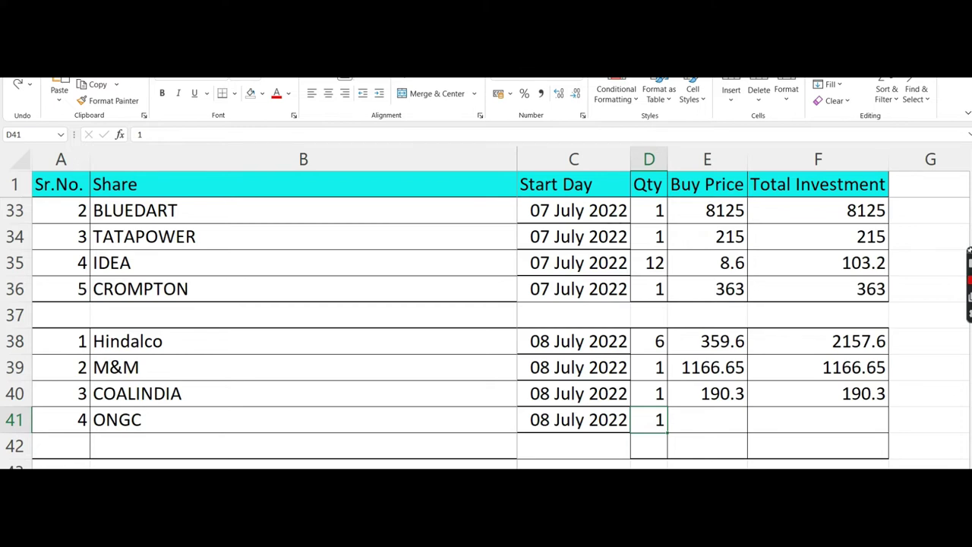
key(Tab)
text(124.25)
key(ctrl+Return)
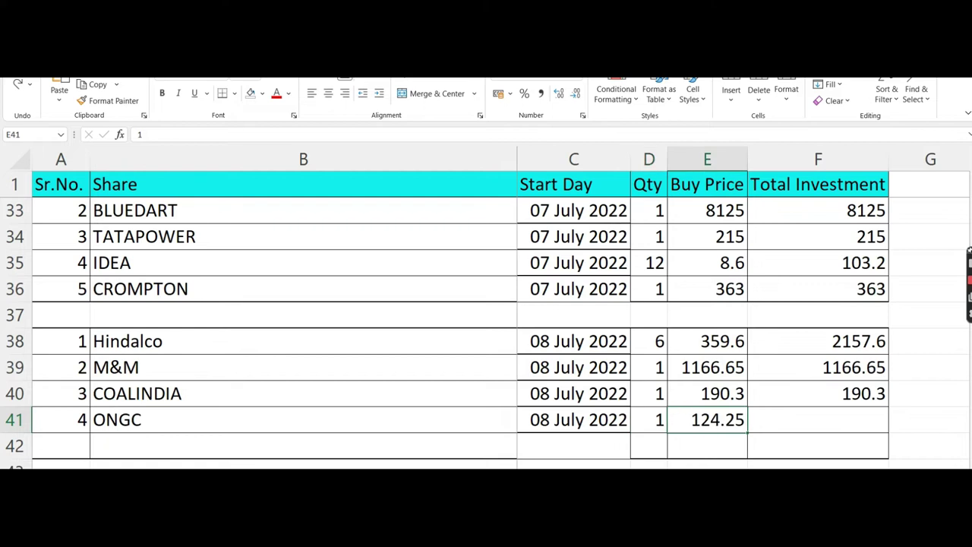
key(Tab)
key(ctrl+d)
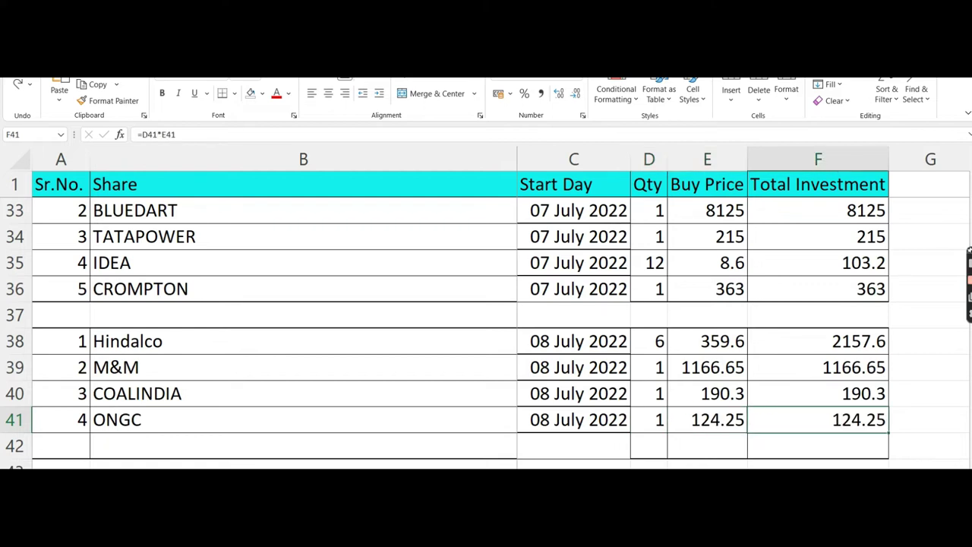
Add share number 5, TITAN, in row 42 with the start day 08 July 2022 copied from above and quantity 5
click(61, 446)
text(5)
key(ctrl+Return)
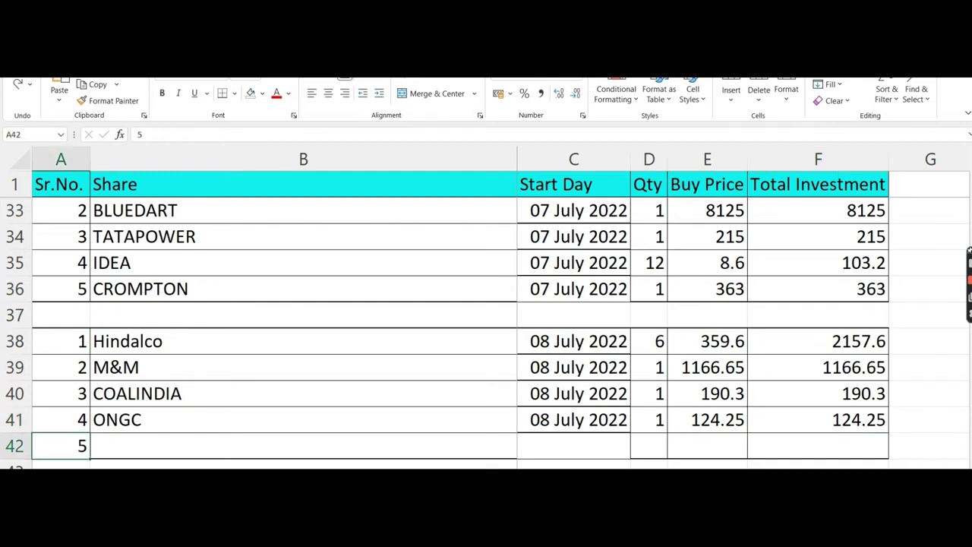
key(Tab)
text(TITAN)
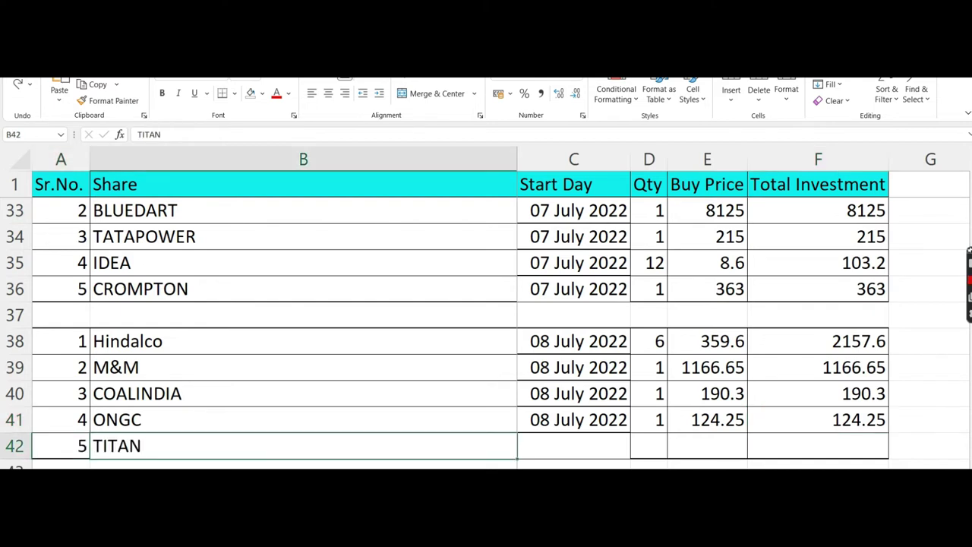
key(Tab)
key(ctrl+d)
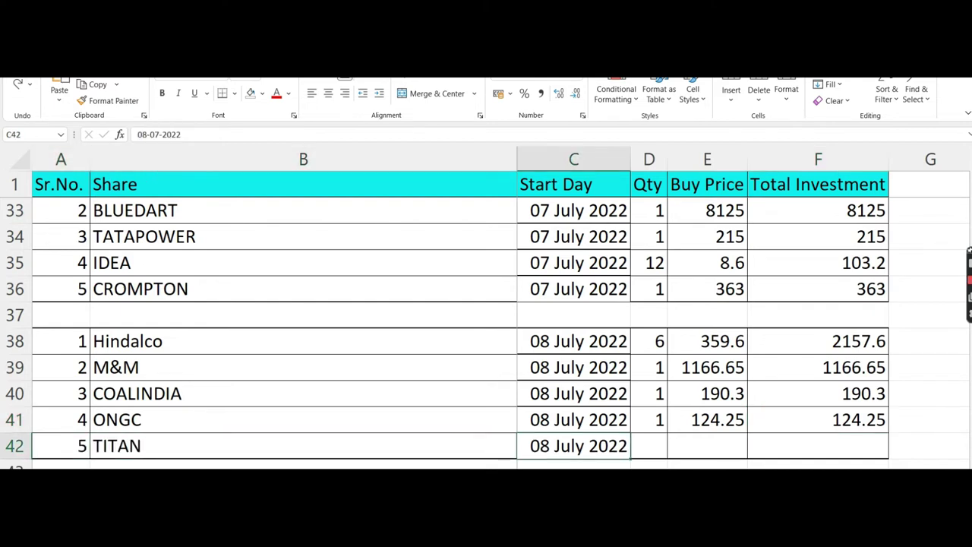
key(Tab)
text(5)
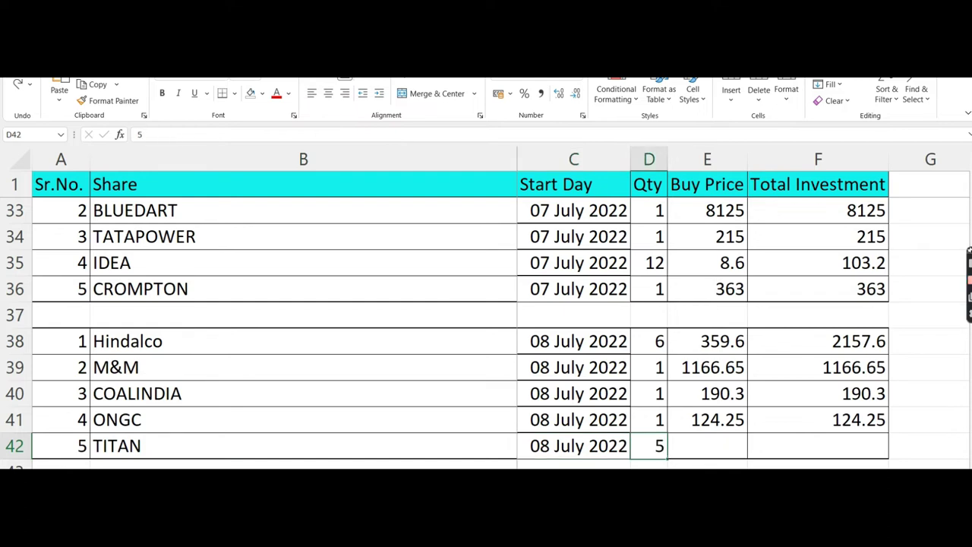
Look through the Share column from the 05 July and 07 July entries down to the new 08 July entries
click(163, 236)
key(Up)
key(Up)
key(Up)
key(Up)
key(Up)
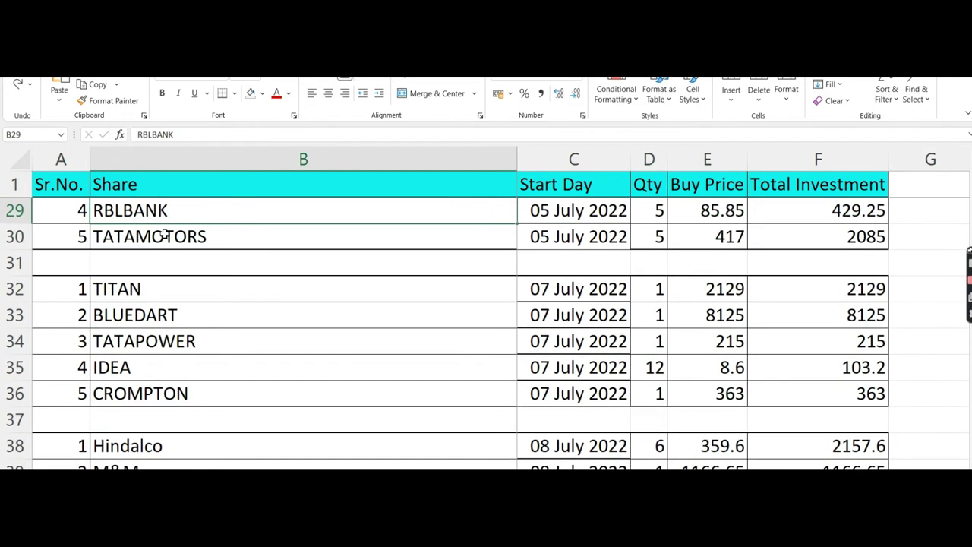
click(157, 293)
key(Up)
key(Up)
key(Up)
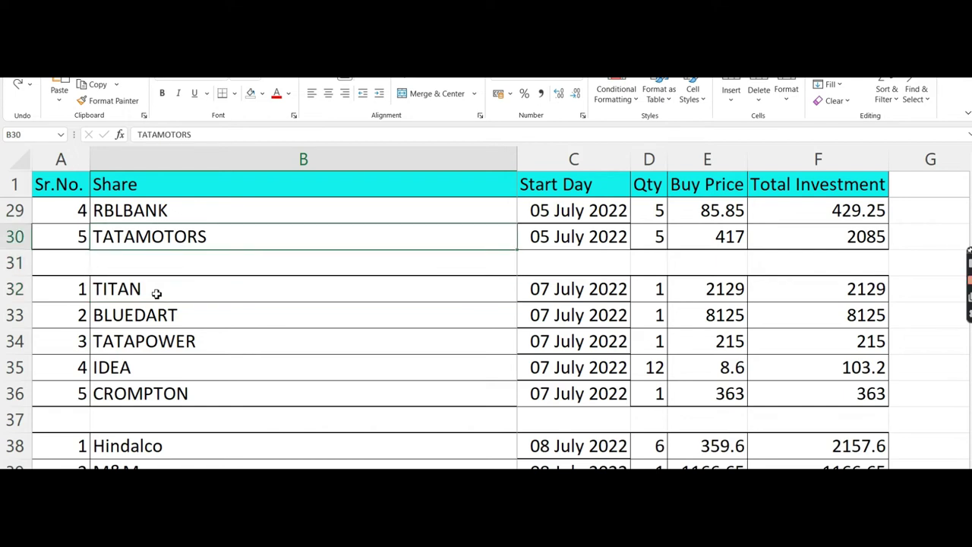
key(Down)
key(Down)
key(Down)
key(Down)
key(Down)
key(Down)
key(Down)
key(Down)
key(Down)
key(Down)
key(Down)
key(Down)
key(Down)
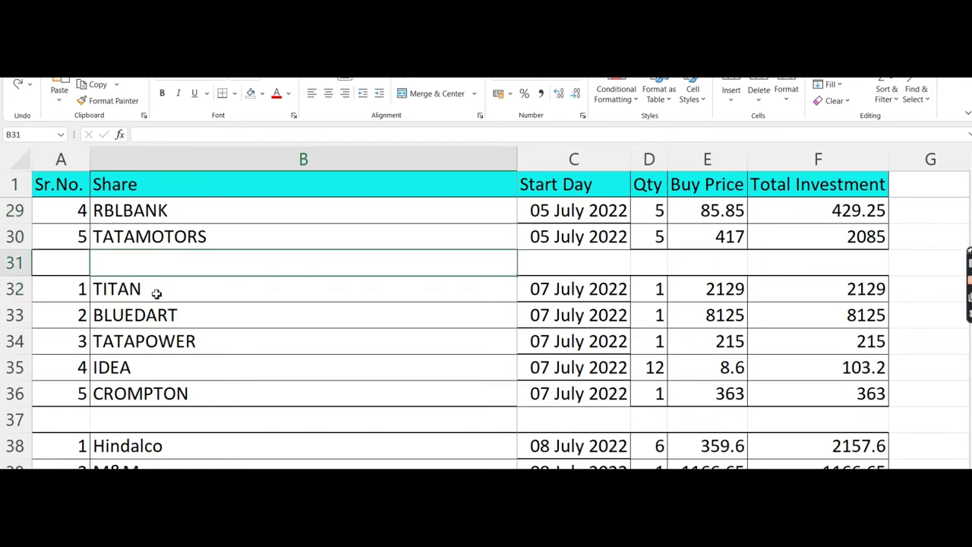
key(Down)
key(Down)
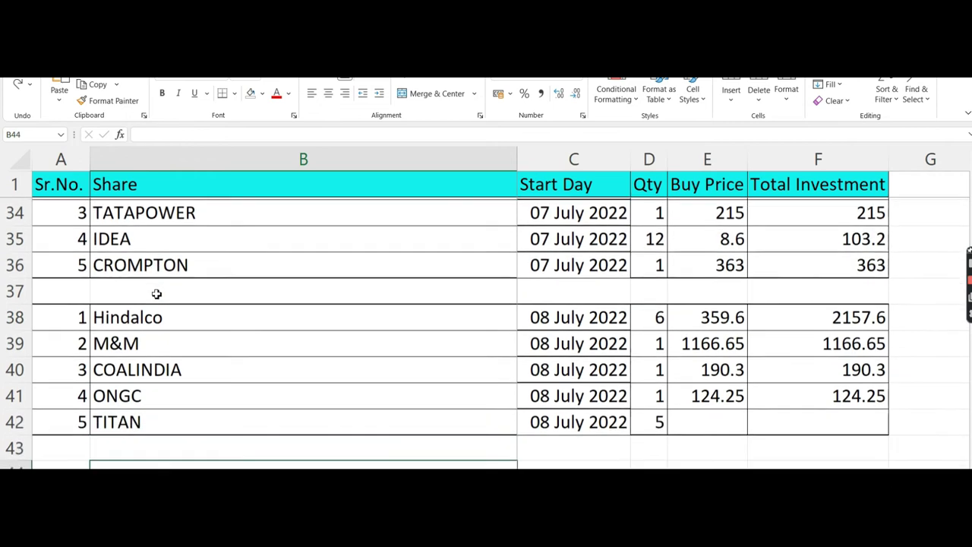
key(Up)
key(Up)
key(Up)
key(Up)
key(Up)
key(Down)
key(Down)
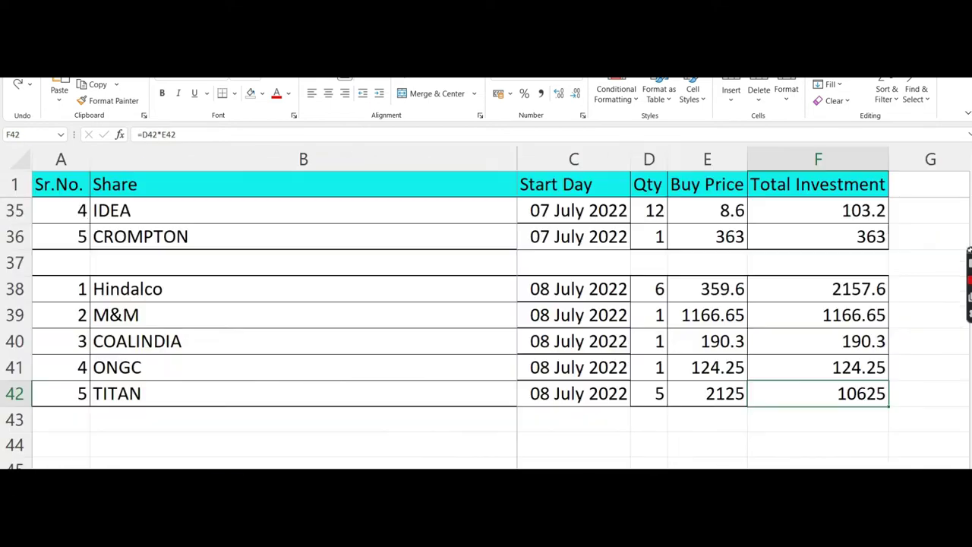
Switch to the brokerage site's Positions page and sort the five positions by percentage change, highest first
click(285, 314)
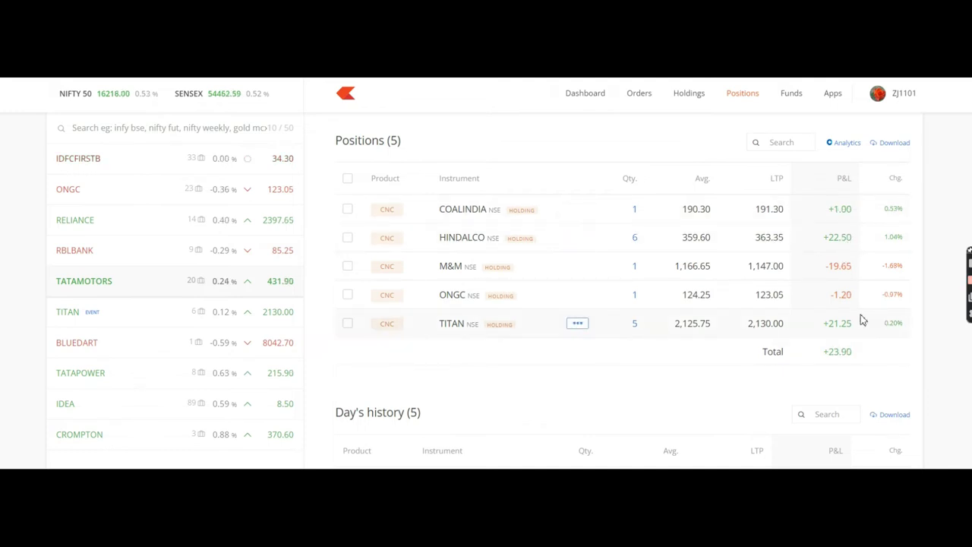
click(895, 180)
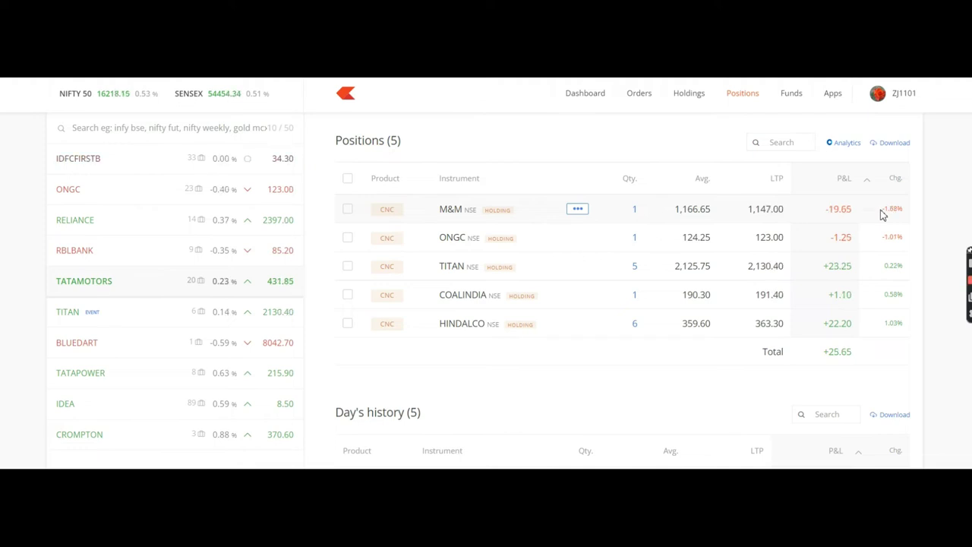
click(896, 179)
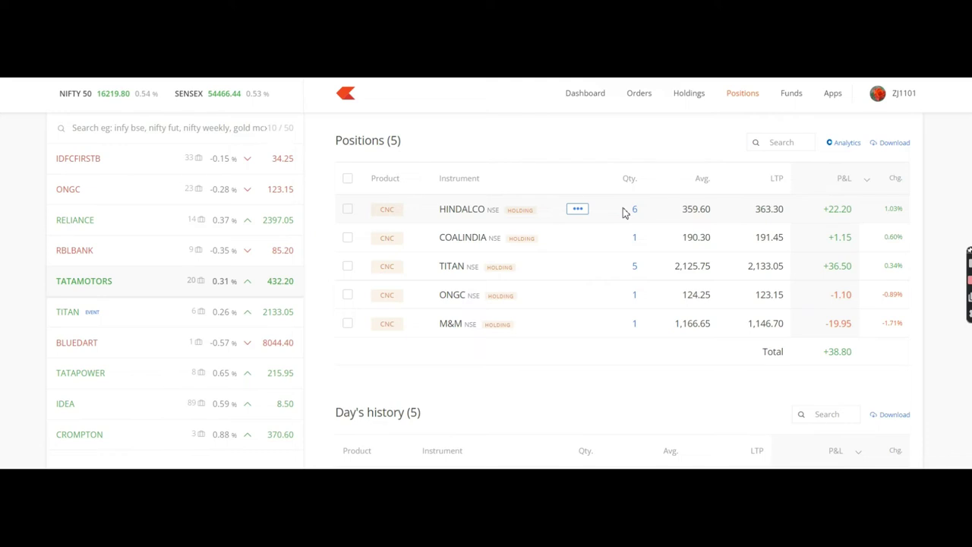
Open the GTT orders list and sort it by the Trigger column
click(640, 97)
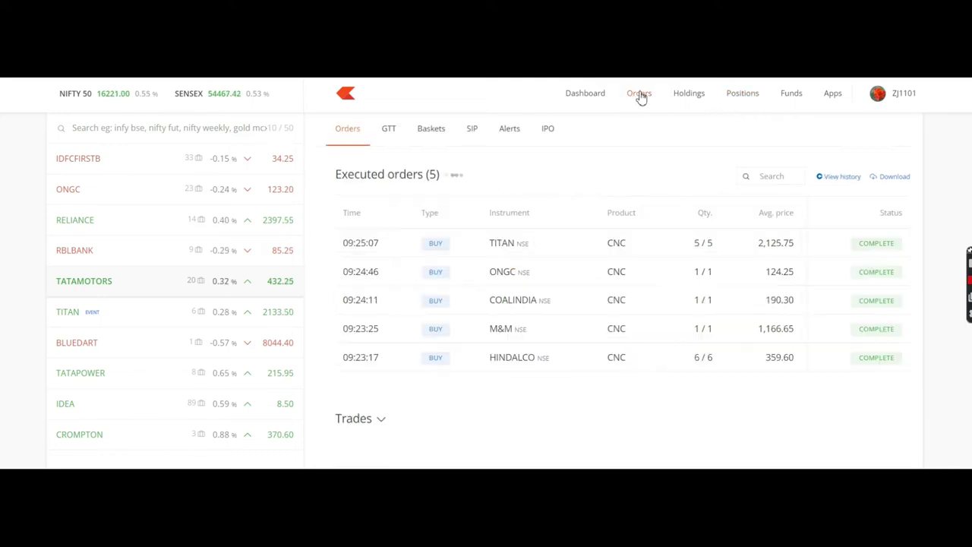
click(391, 130)
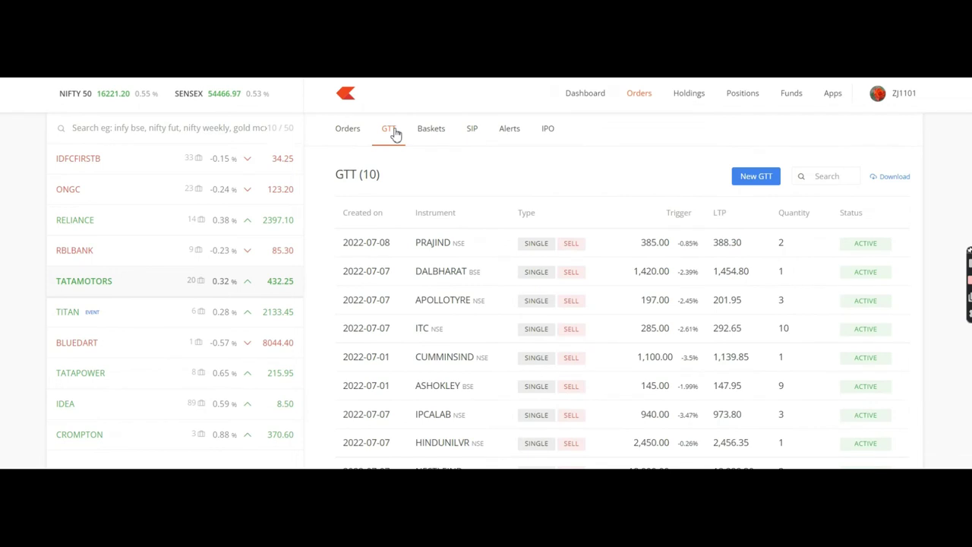
click(680, 217)
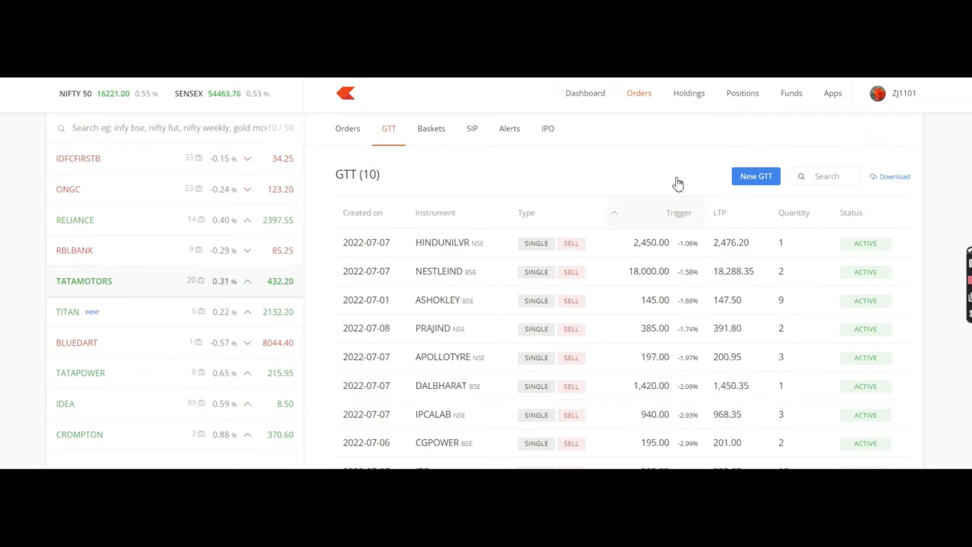